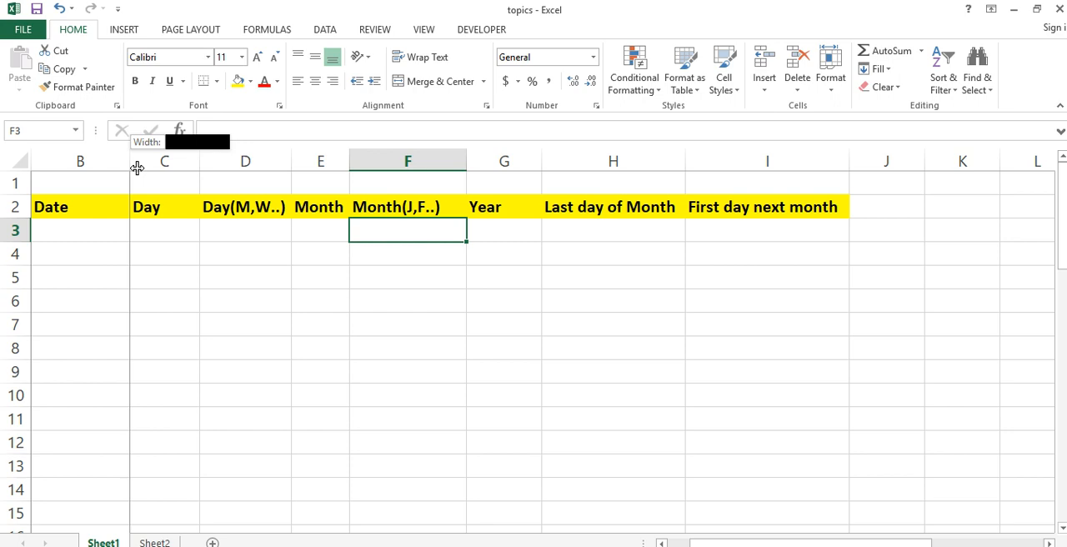
- Narrow column B and enter the date 20 june in B3 under the Date heading
double_click(130, 172)
click(92, 235)
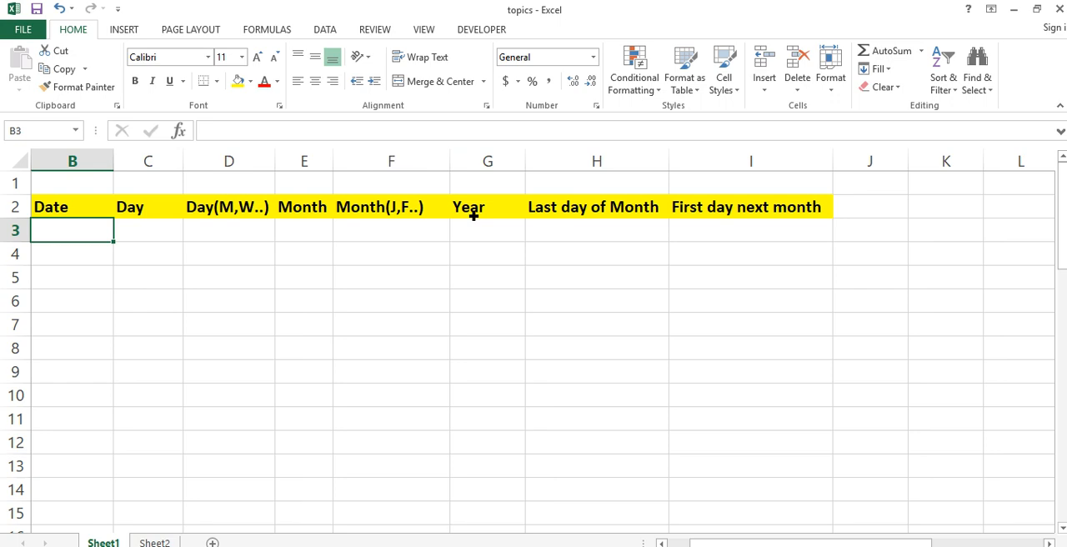
text(20 june)
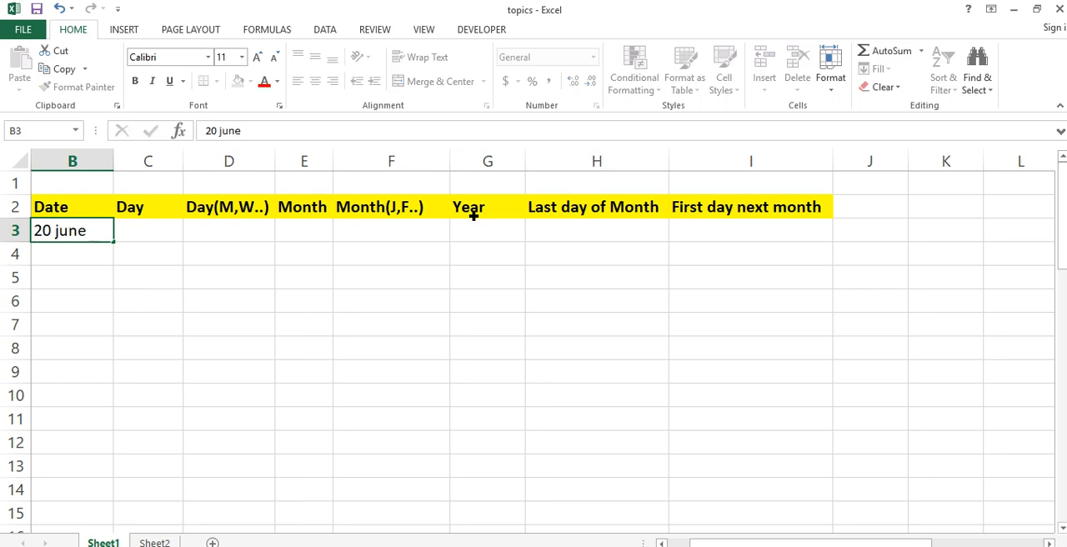
key(Return)
key(Up)
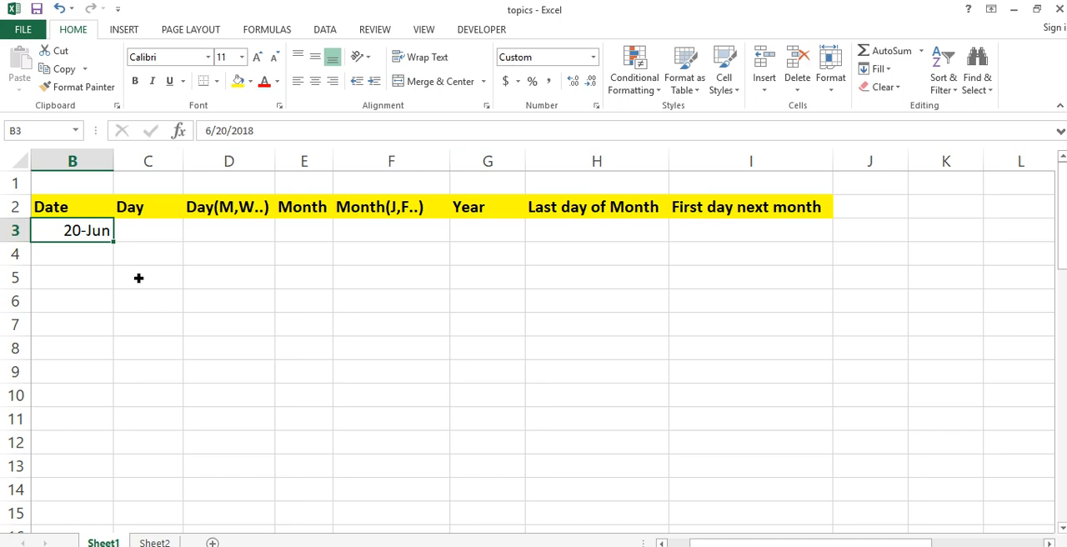
- Format the date in B3 as Short Date and widen column B slightly
click(593, 56)
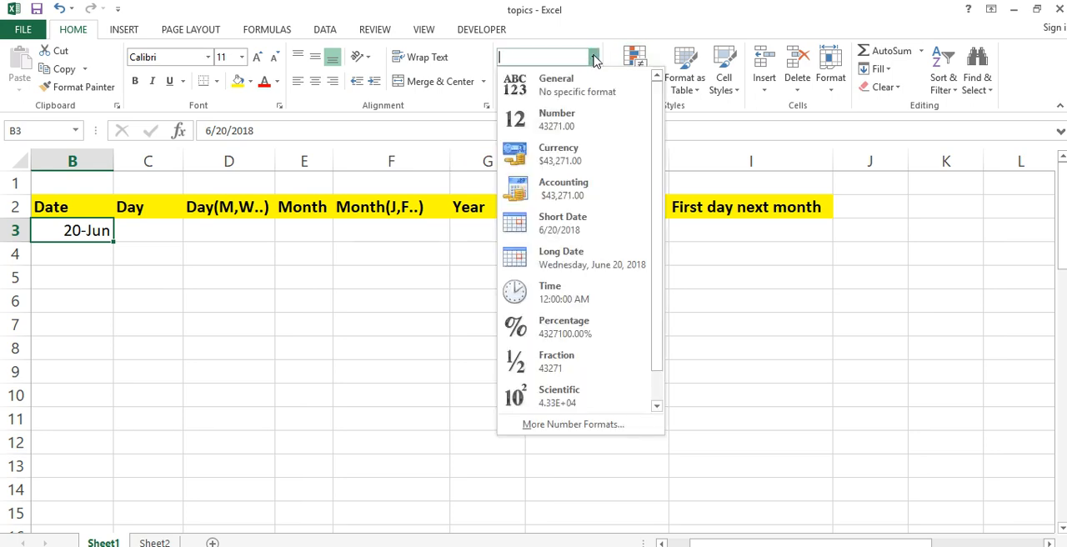
click(578, 225)
click(175, 261)
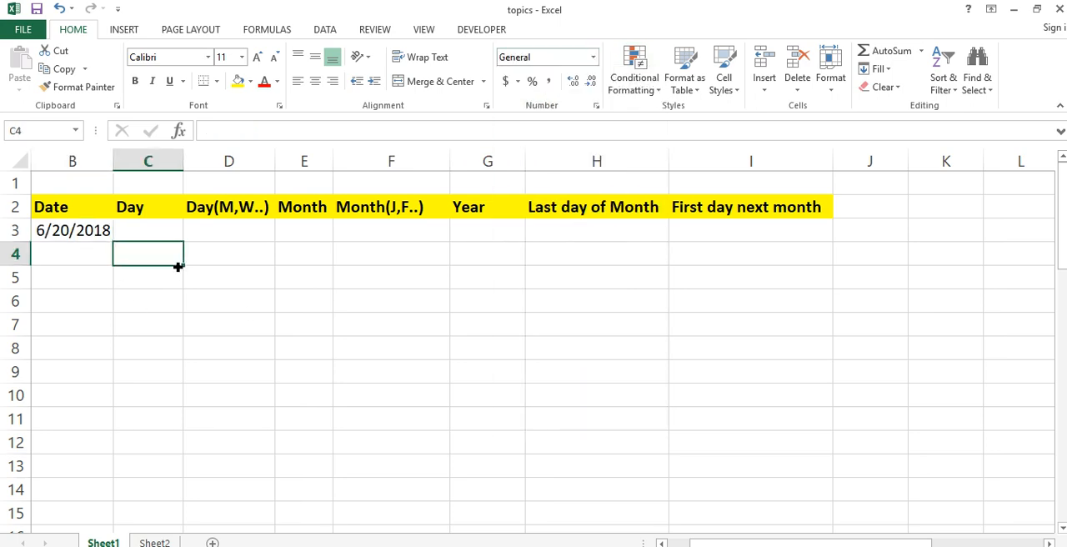
drag(119, 173, 125, 173)
- Center the headings in row 2 and apply All Borders to the range B2:I3
click(32, 209)
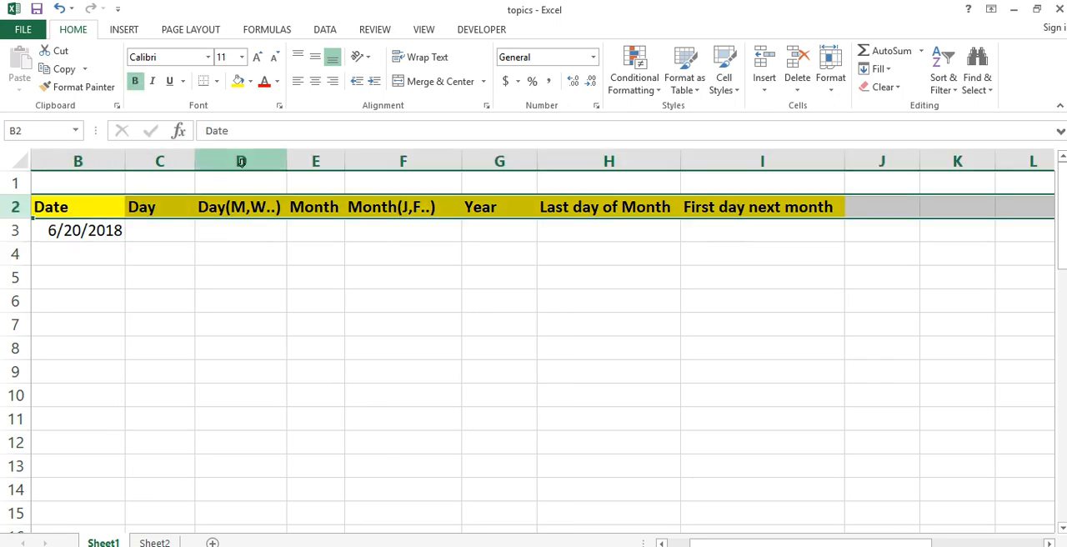
click(315, 81)
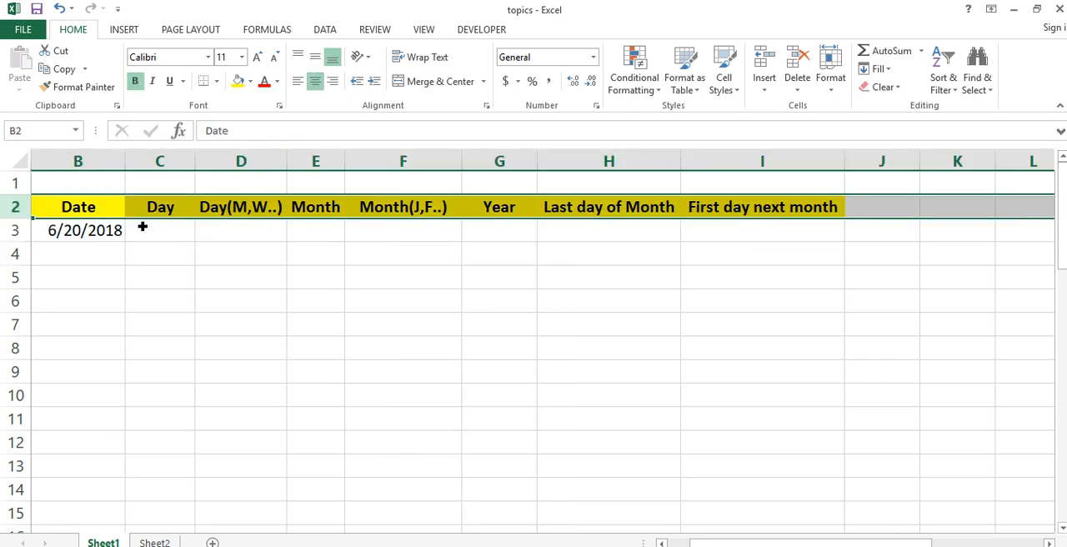
drag(86, 209, 838, 240)
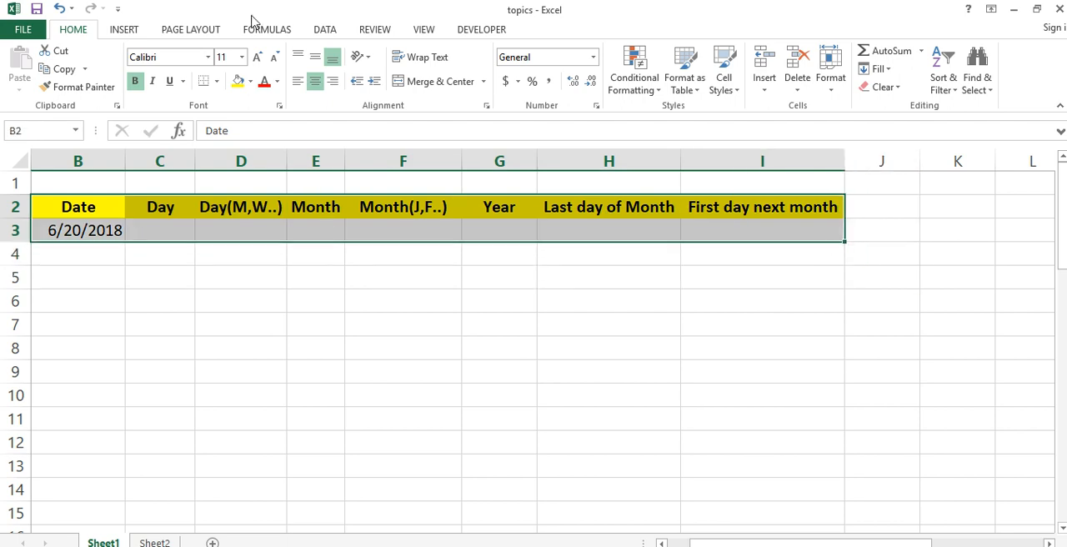
click(215, 81)
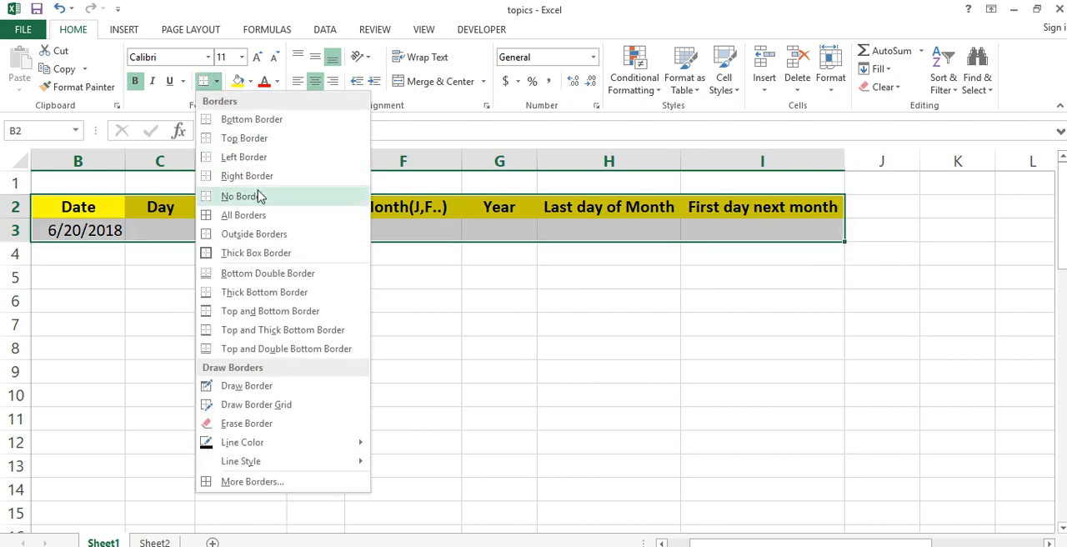
click(270, 214)
drag(185, 224, 172, 231)
click(172, 231)
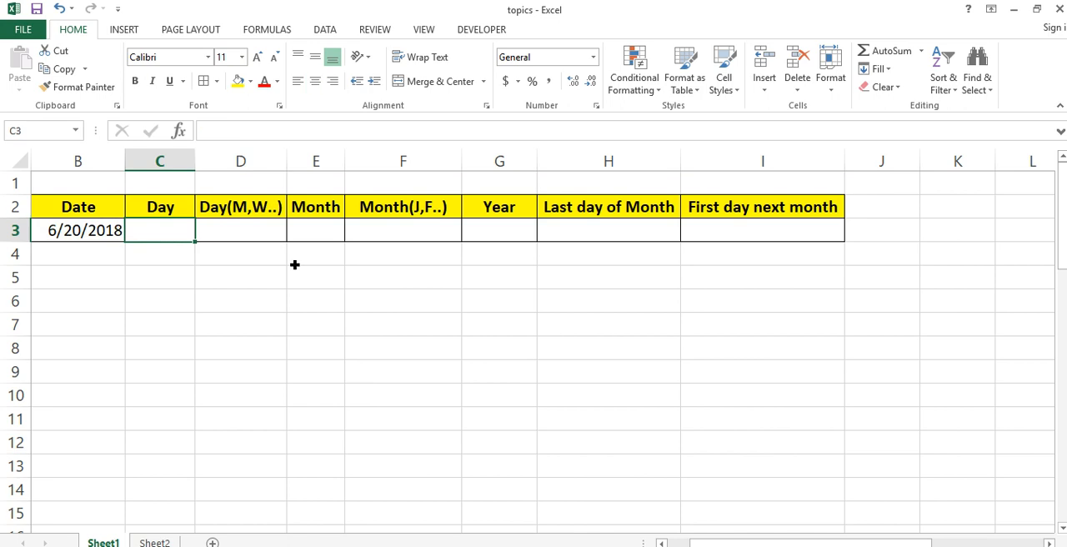
text(=date)
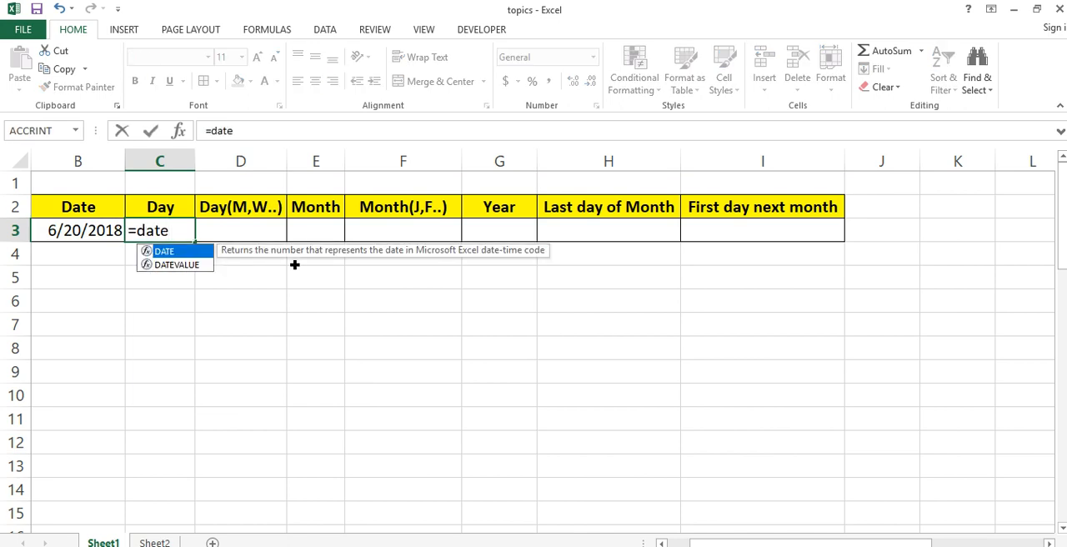
key(Tab)
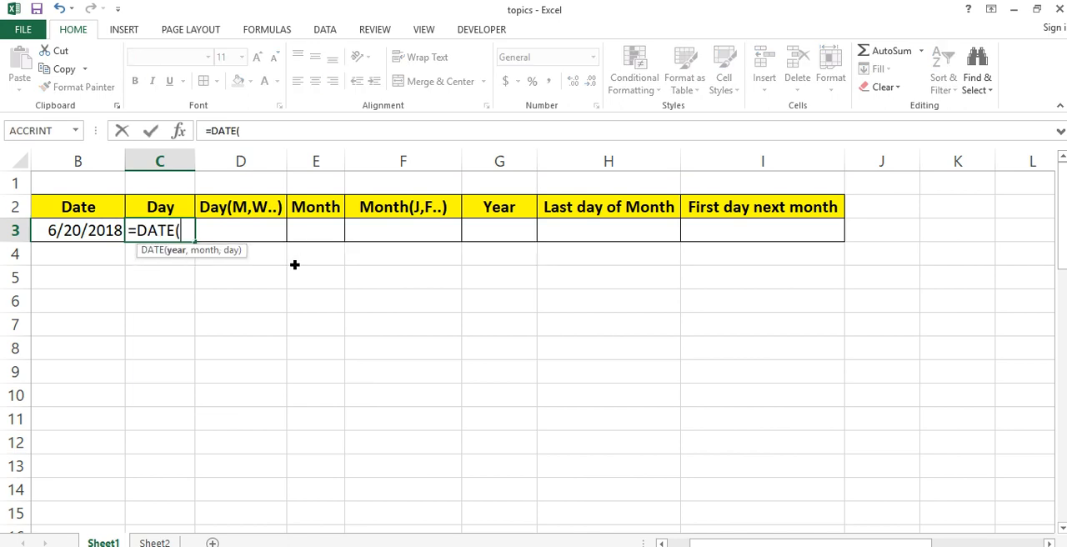
click(103, 231)
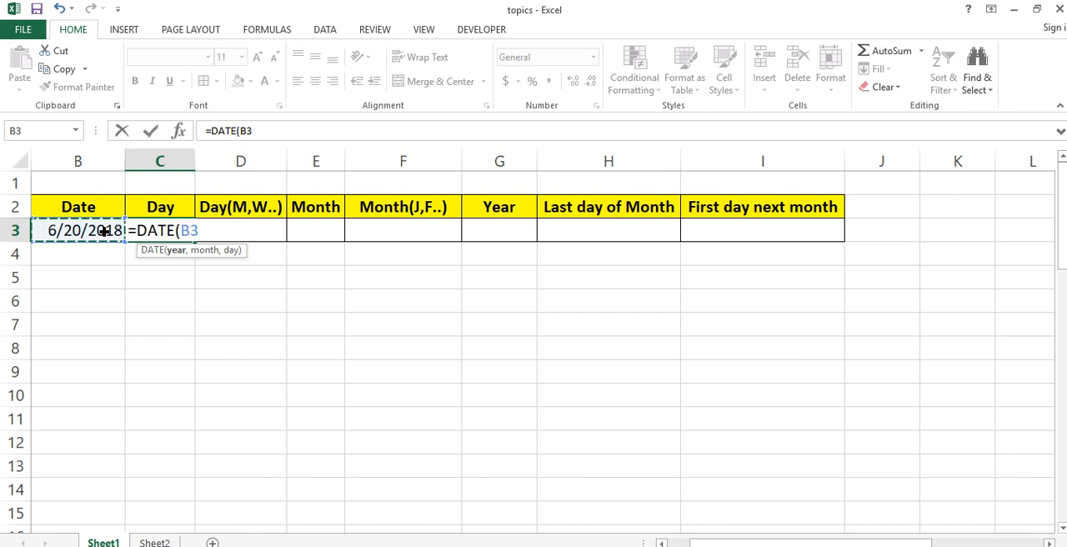
key(BackSpace)
key(BackSpace)
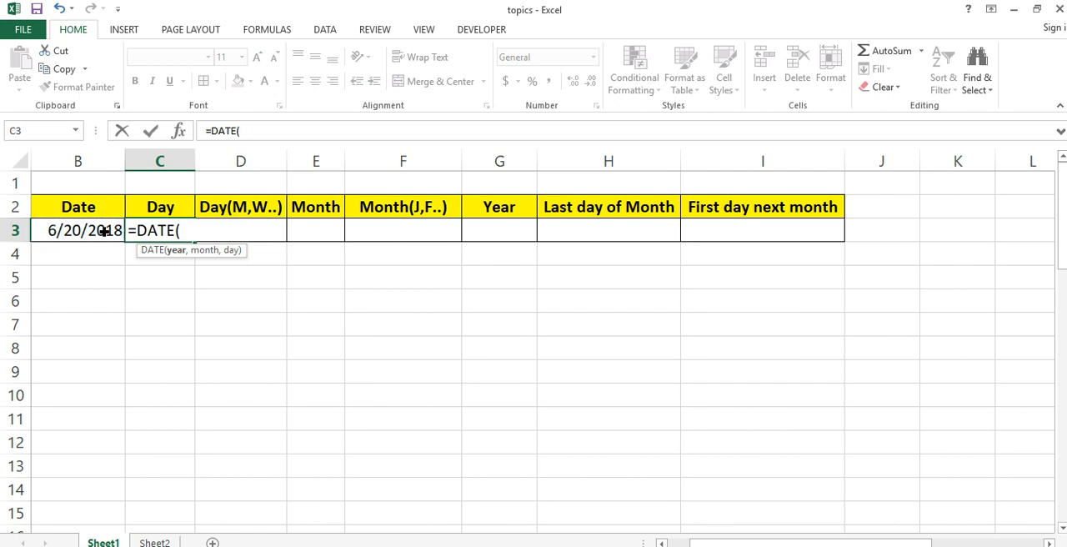
click(103, 231)
text())
key(Return)
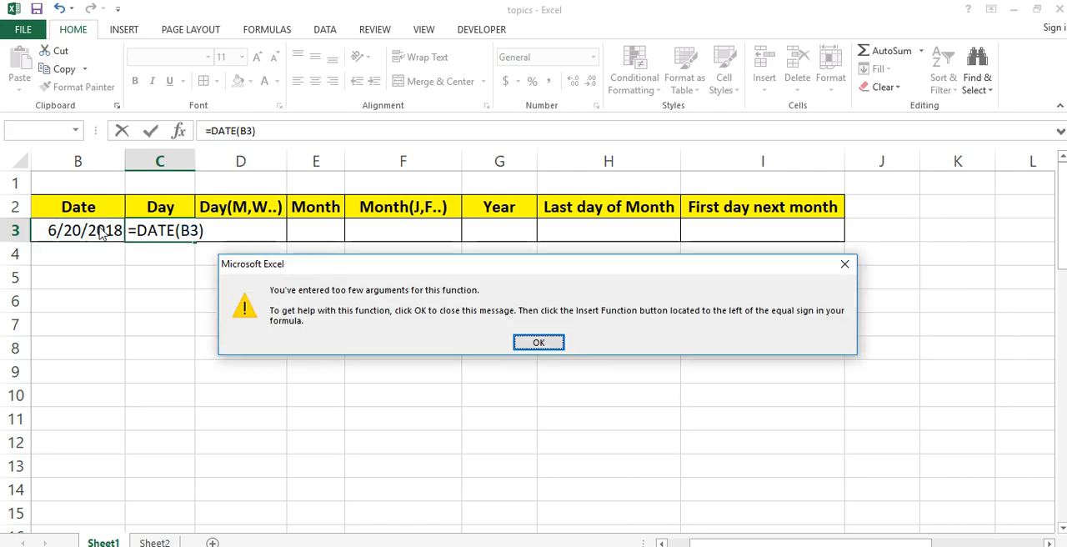
key(Return)
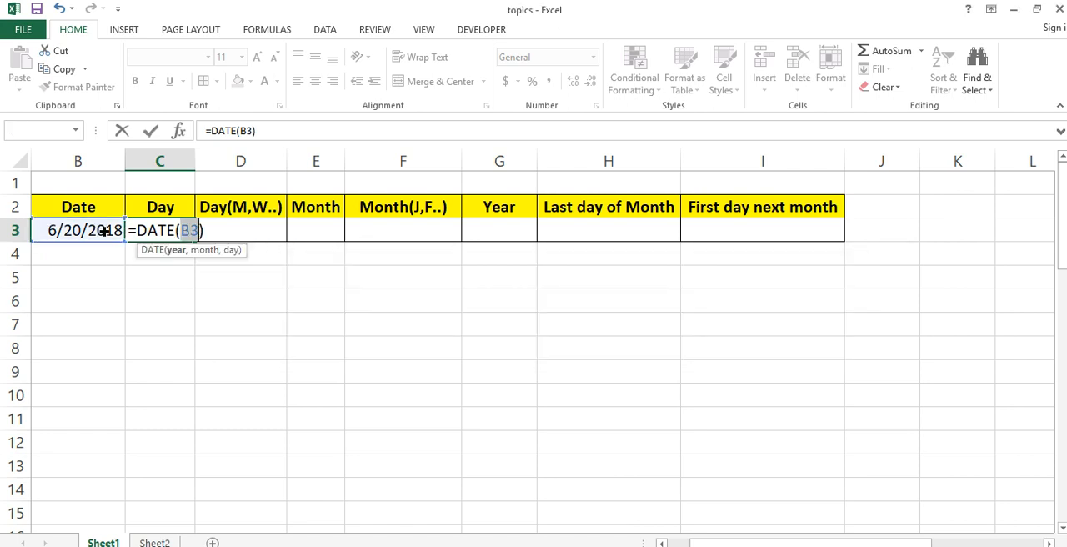
key(Escape)
- Enter the formula =DAY(B3) in C3 to extract the day number from the date
text(=)
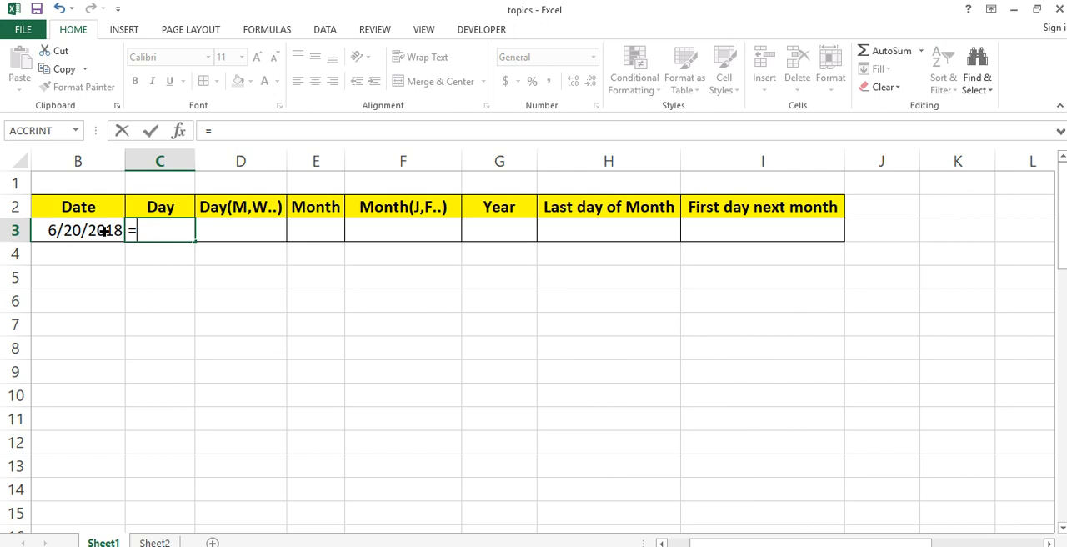
text(day()
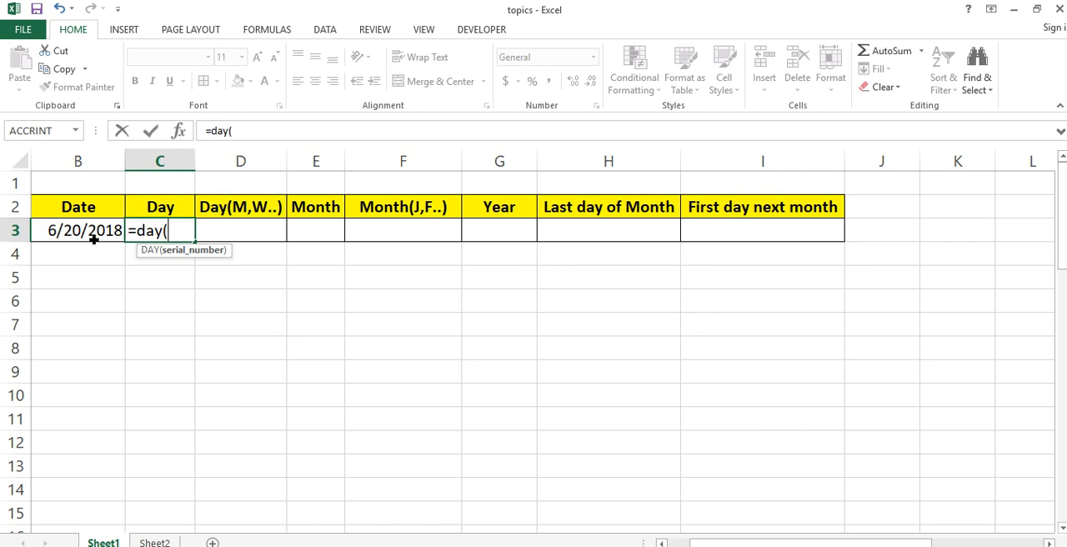
click(94, 239)
text())
key(Return)
key(Up)
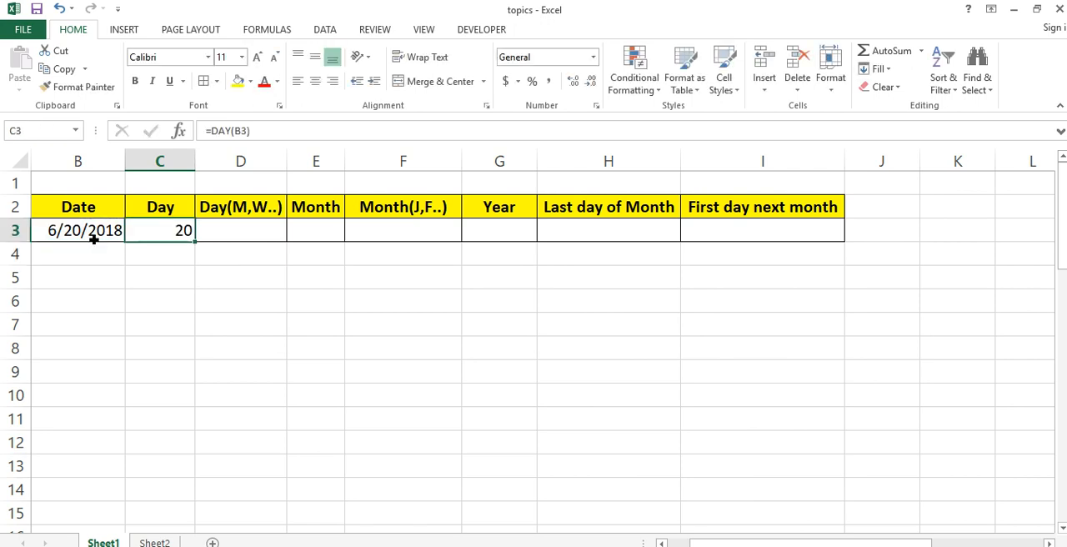
- Format the date cell B3 as Number and replace its value with 1
click(94, 239)
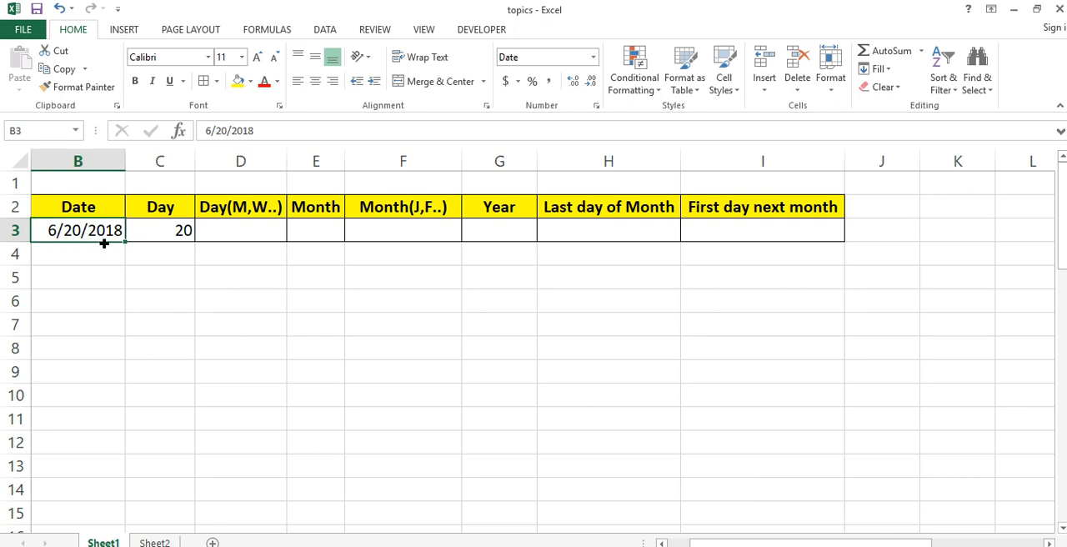
click(593, 58)
click(593, 117)
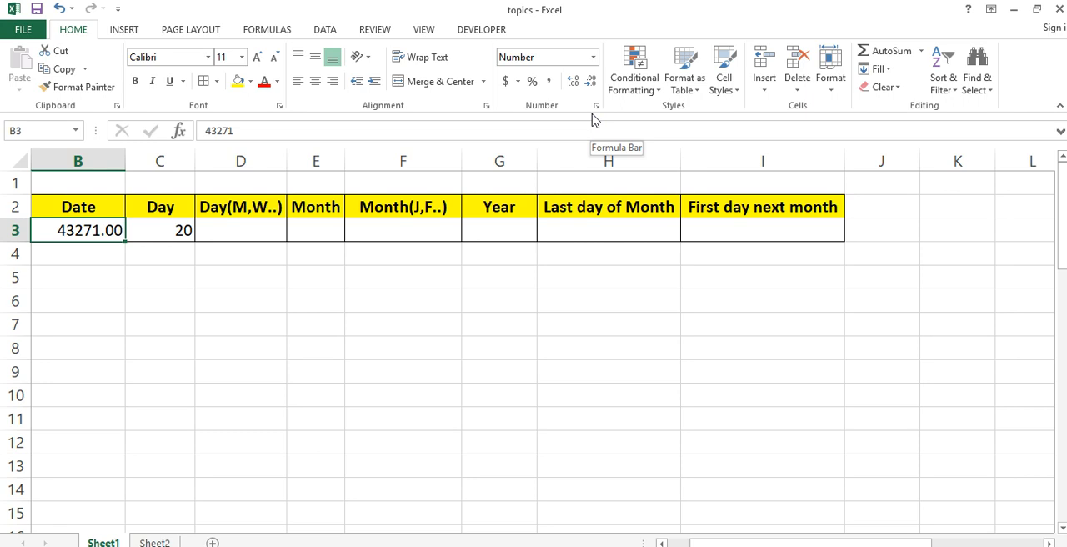
text(1)
key(Return)
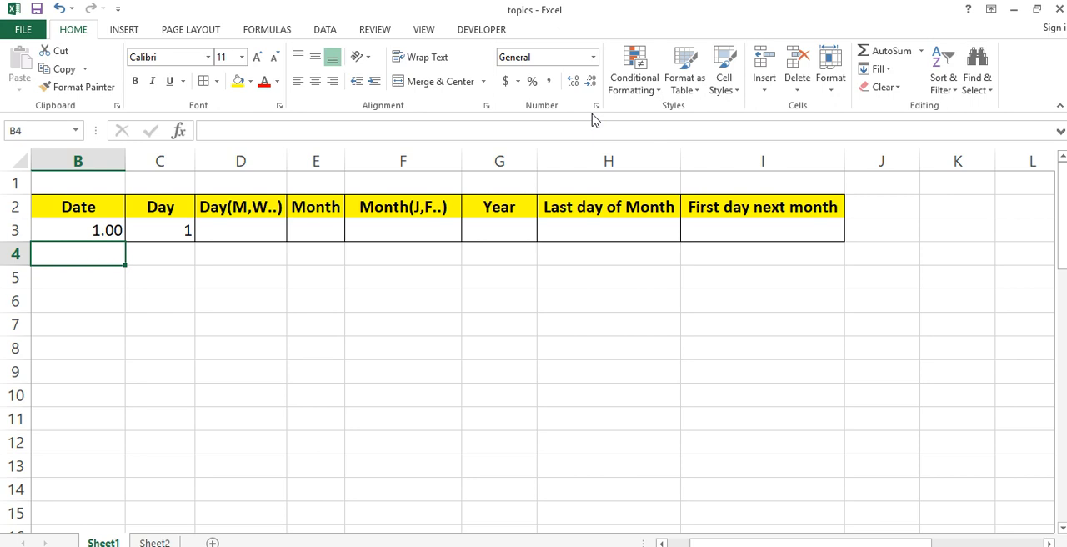
- Format B3 as Short Date to show the date behind serial number 1
click(102, 230)
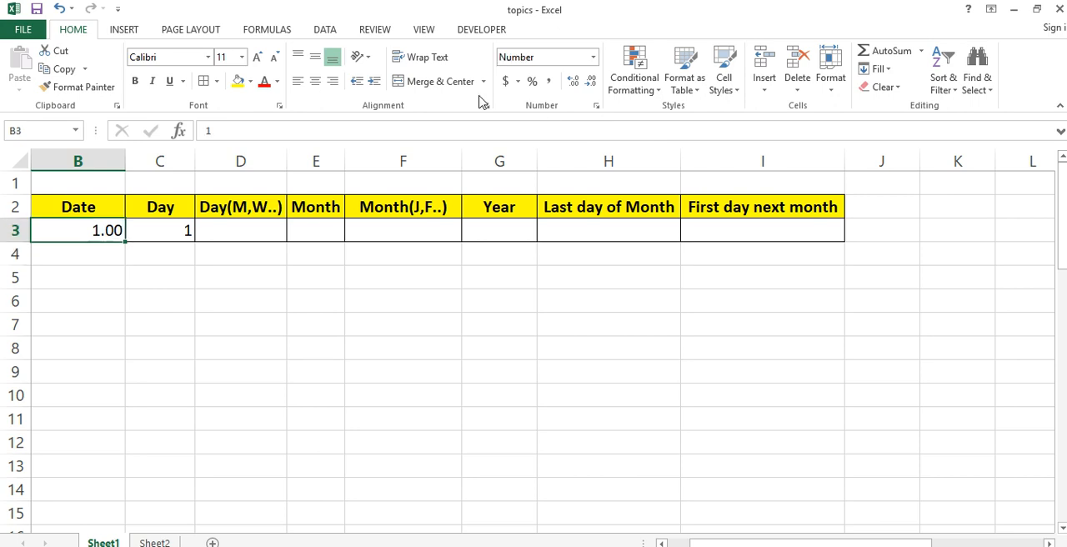
click(593, 57)
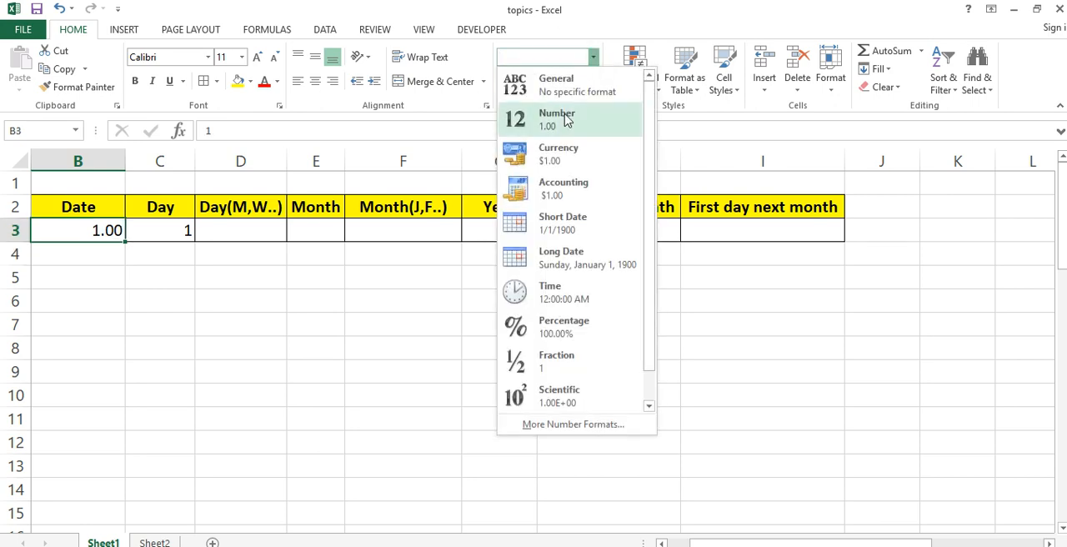
click(583, 231)
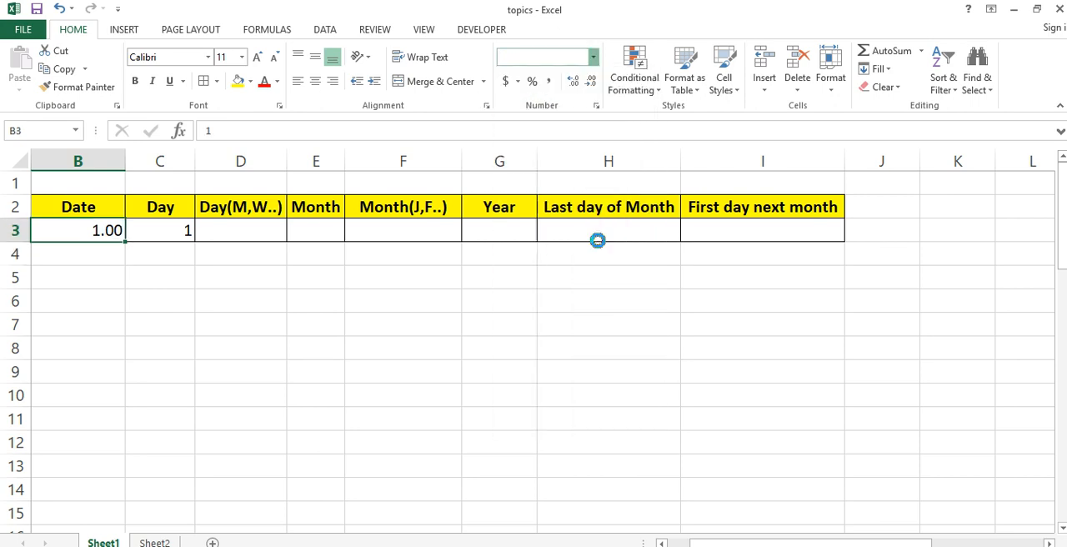
click(218, 312)
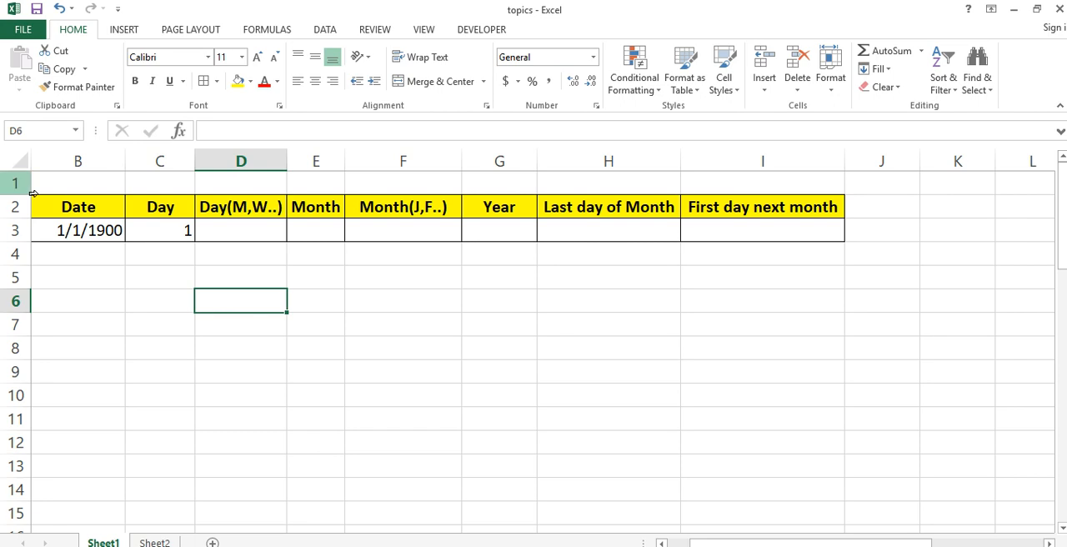
- Undo the value and format changes in B3 back to the date 6/20/2018
double_click(76, 231)
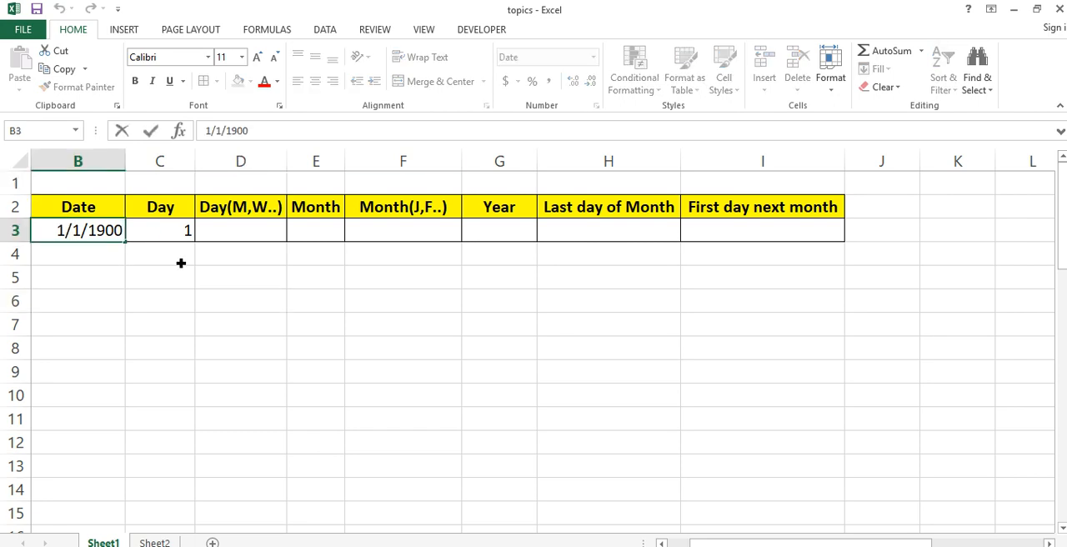
key(Escape)
key(ctrl+shift+1)
key(ctrl+z)
key(ctrl+z)
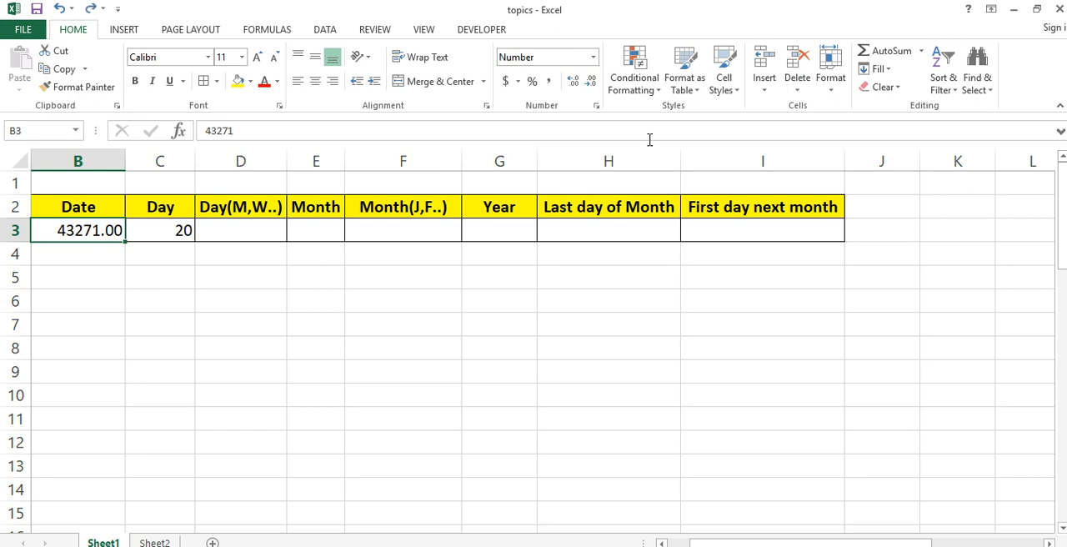
click(179, 235)
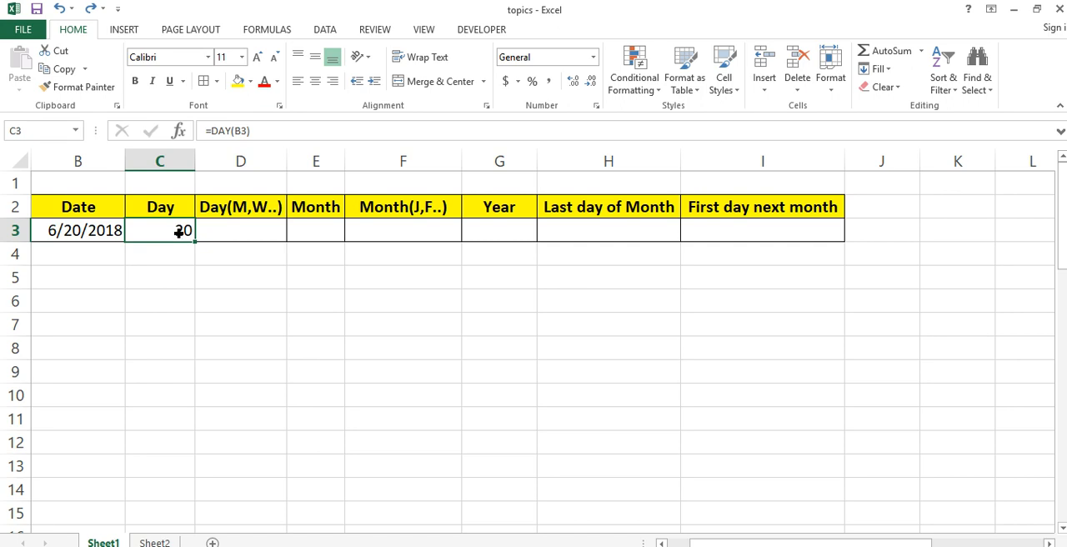
- Enter the formula =TEXT(B3,"dddd") in D3 to return the weekday name of the date
click(244, 239)
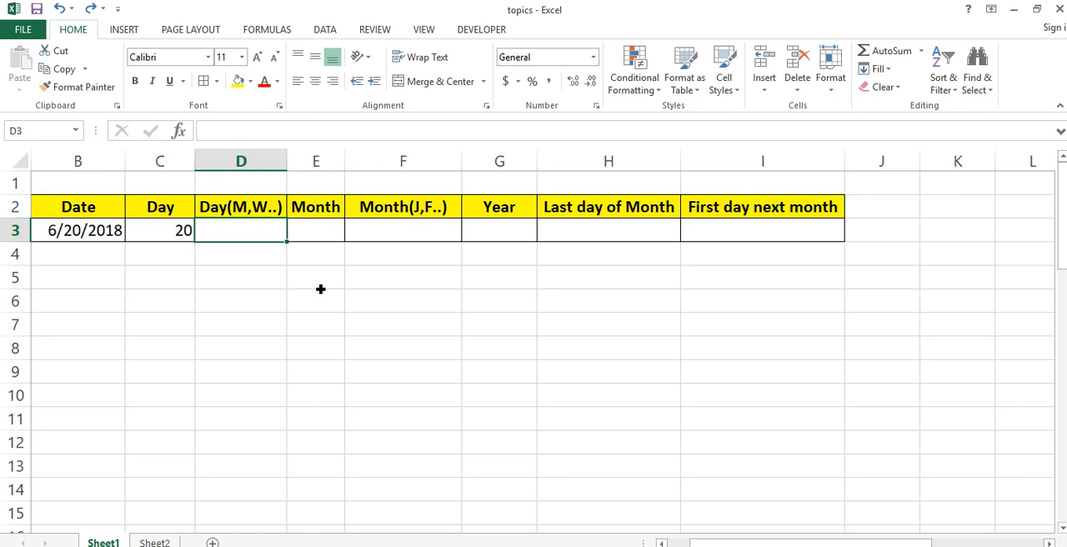
text(=tet)
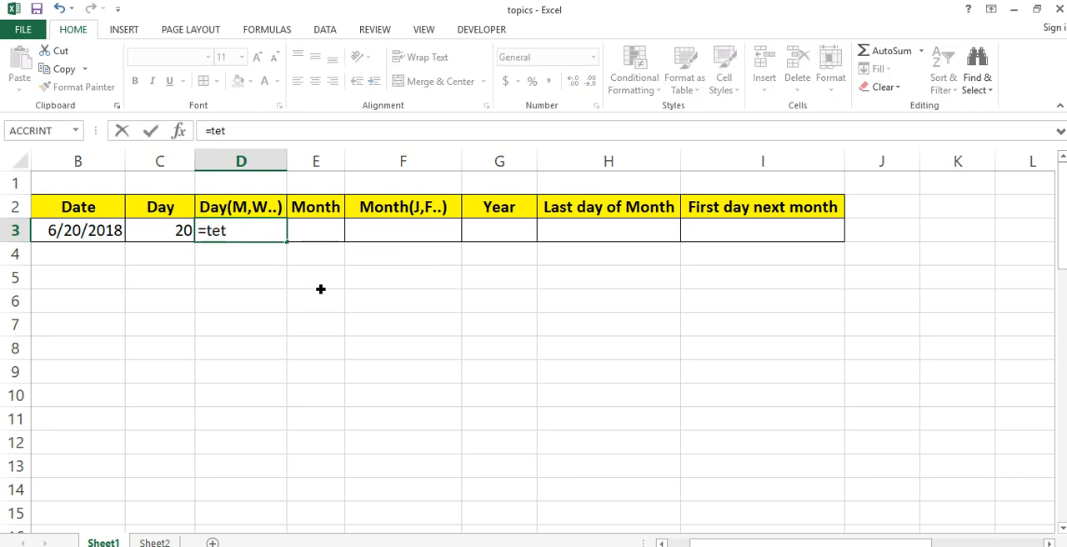
key(BackSpace)
key(Tab)
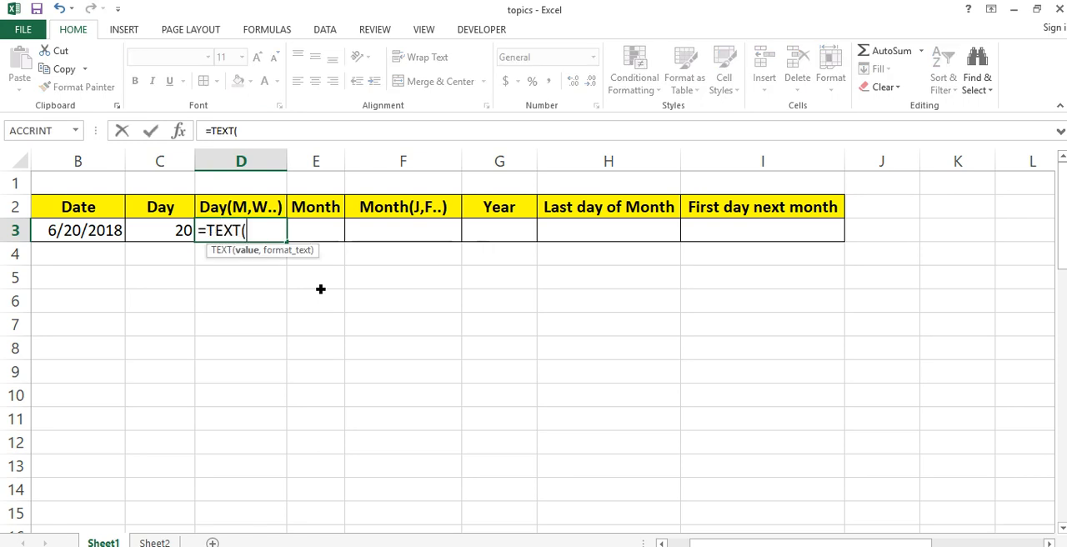
click(100, 239)
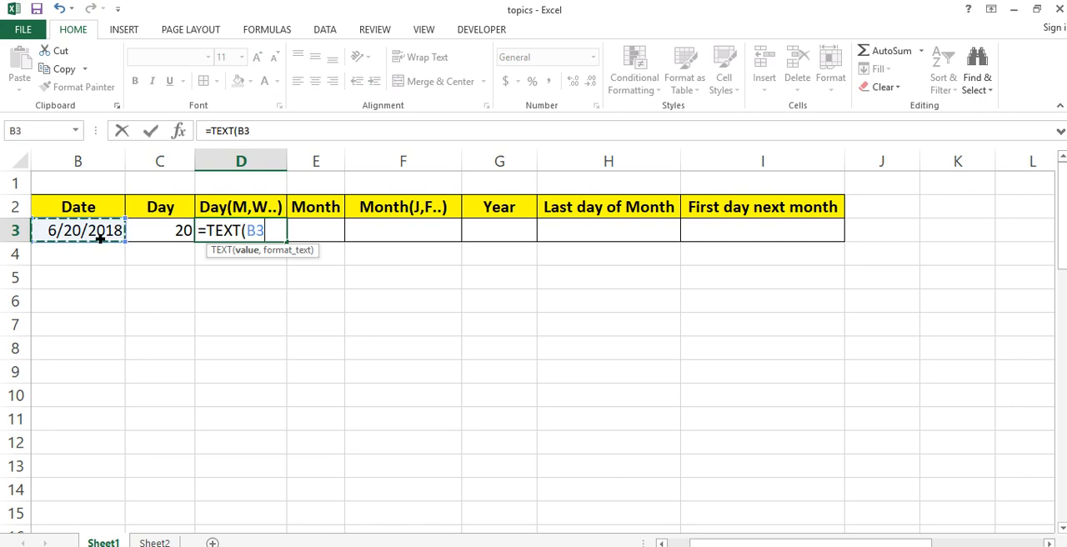
text(,)
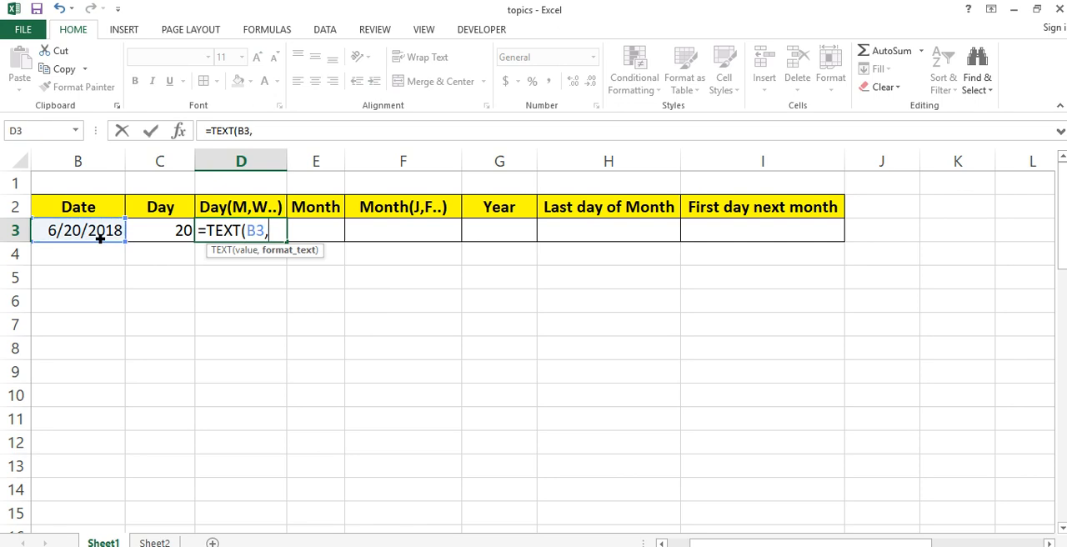
text("dddd"))
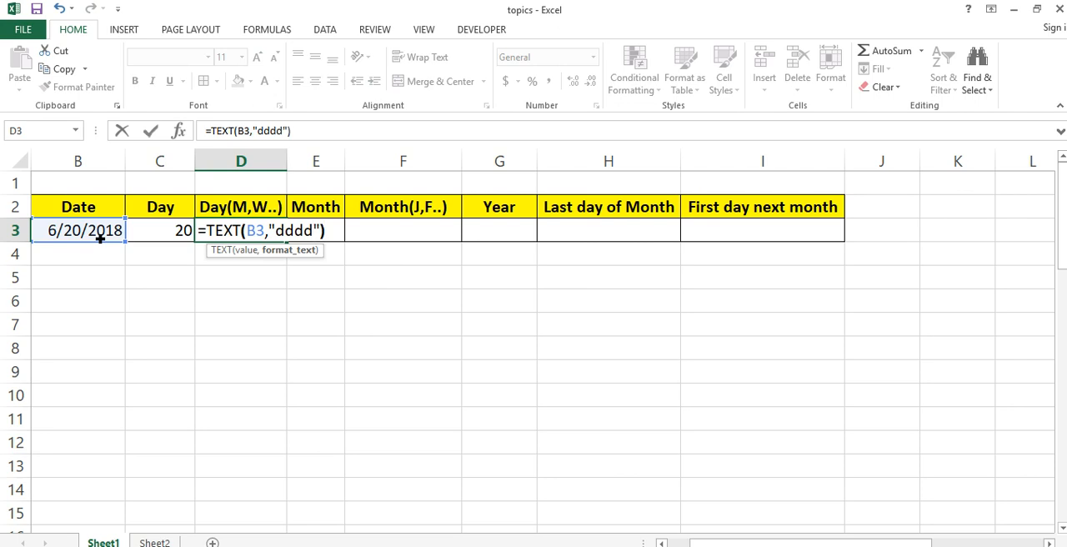
key(Return)
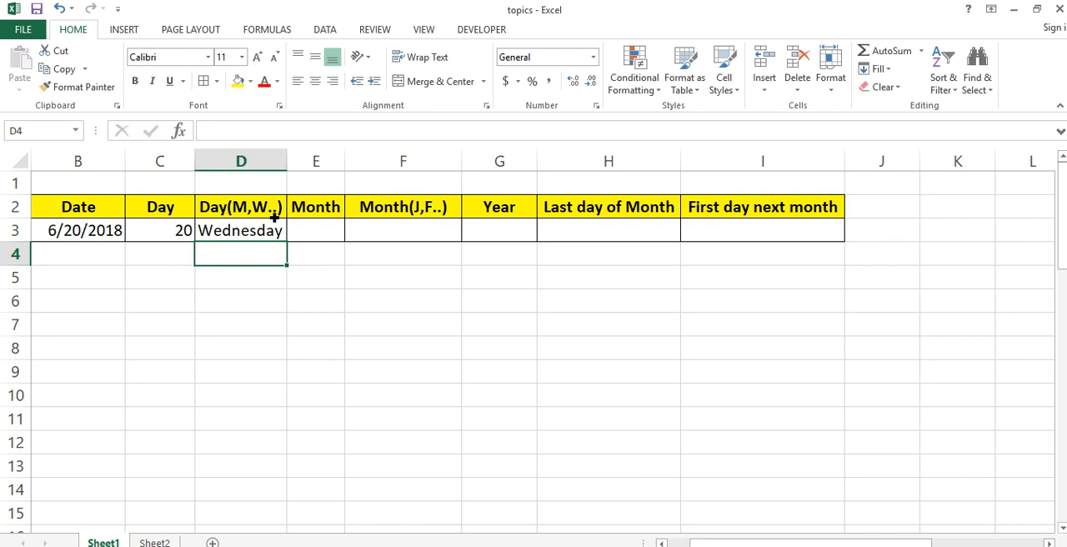
- Enter the formula =MONTH(B3) in E3 to extract the month number from the date
click(338, 230)
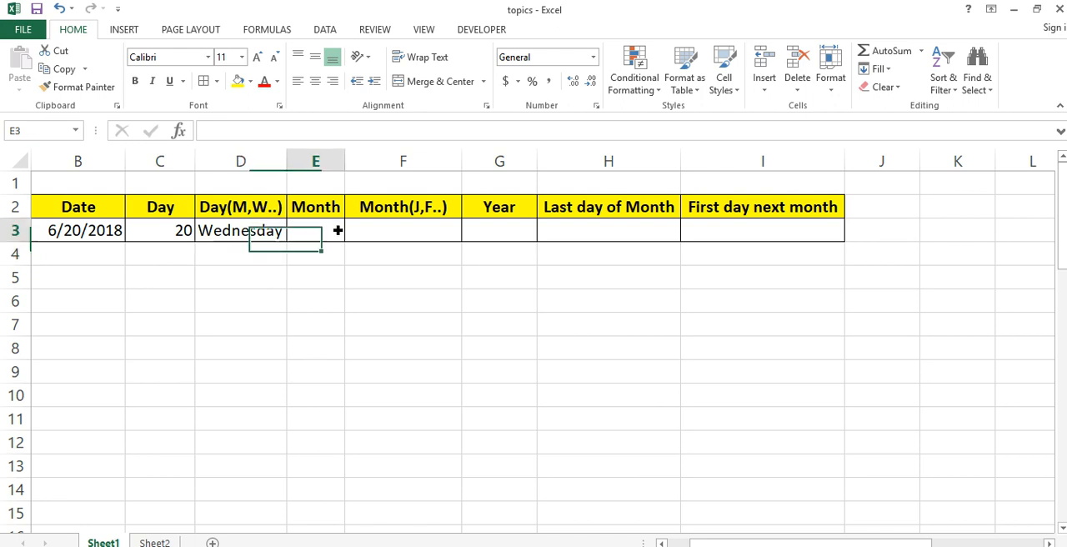
text(=mo)
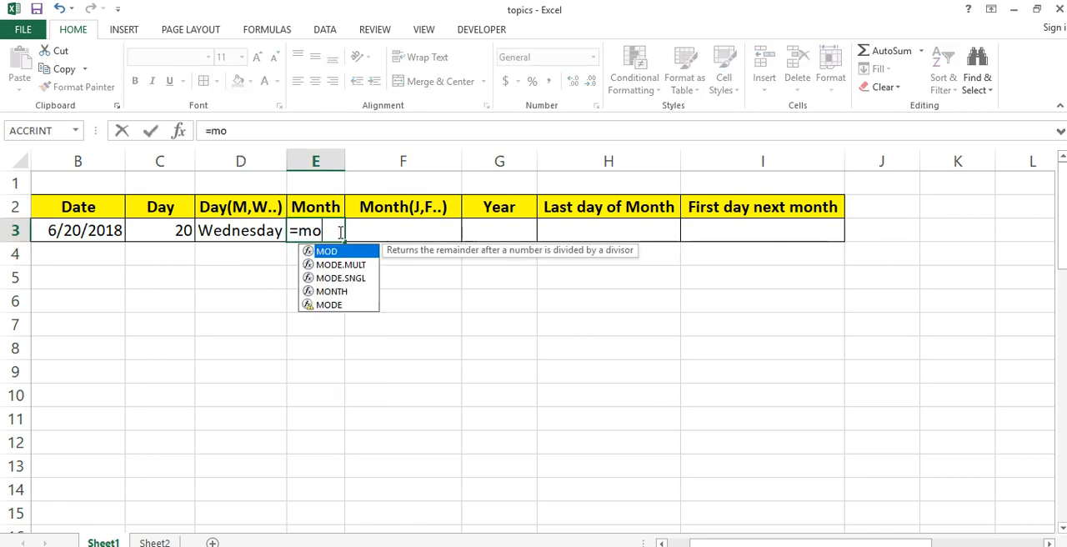
text(n)
key(Tab)
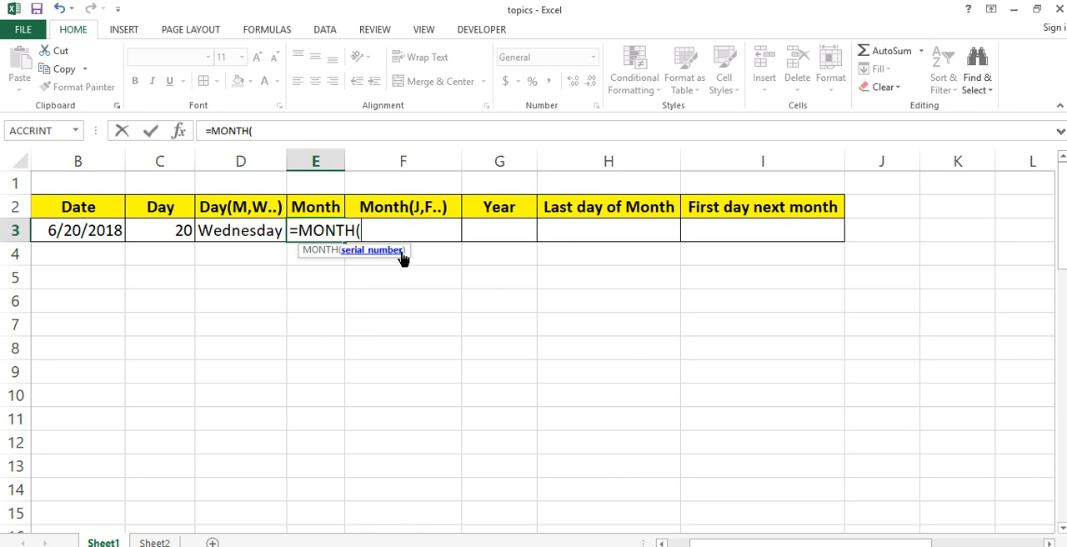
click(83, 235)
key(Return)
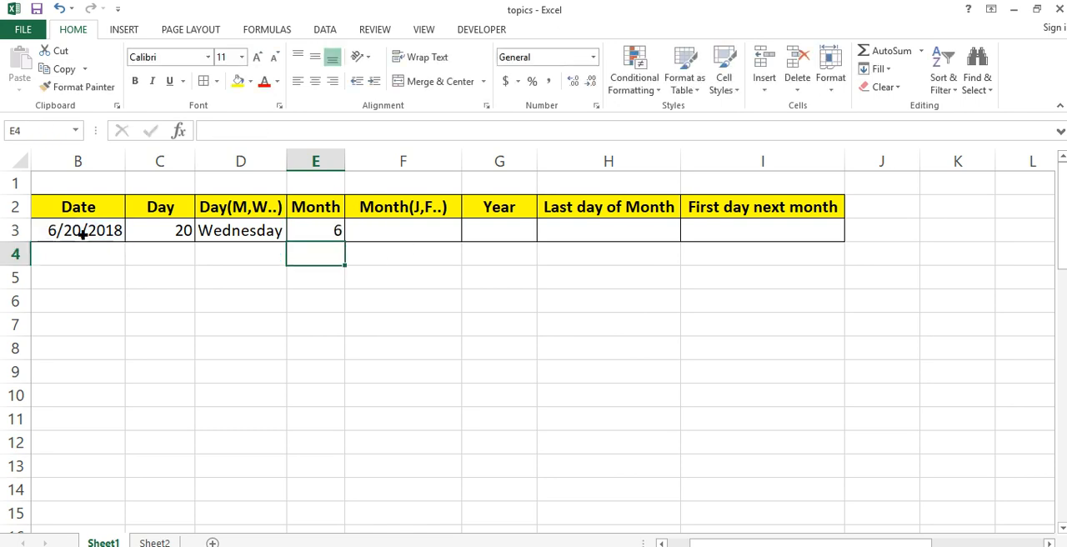
key(Up)
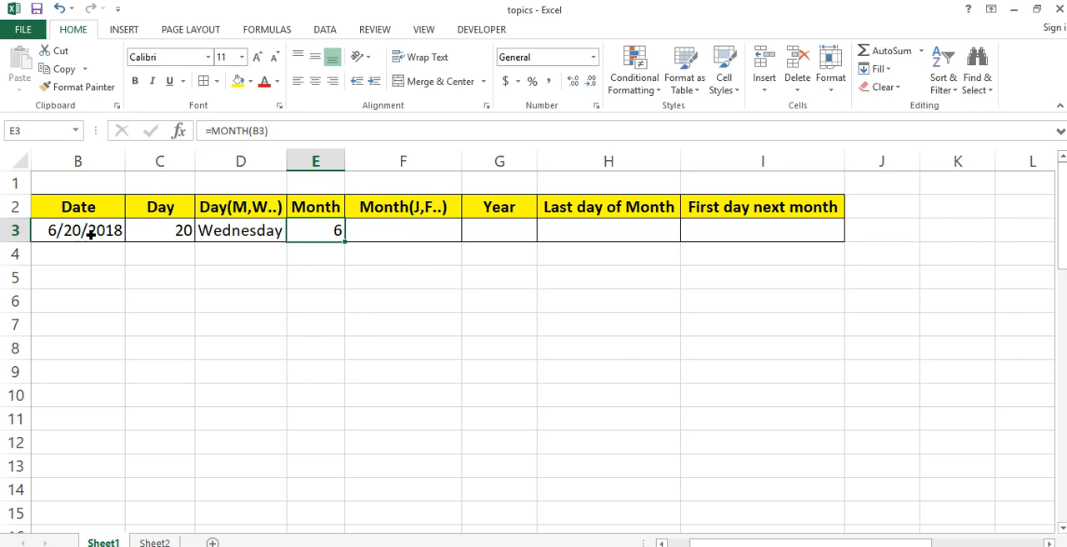
- Enter the formula =TEXT(B3,"mmmm") in F3 to return the full month name of the date
click(416, 227)
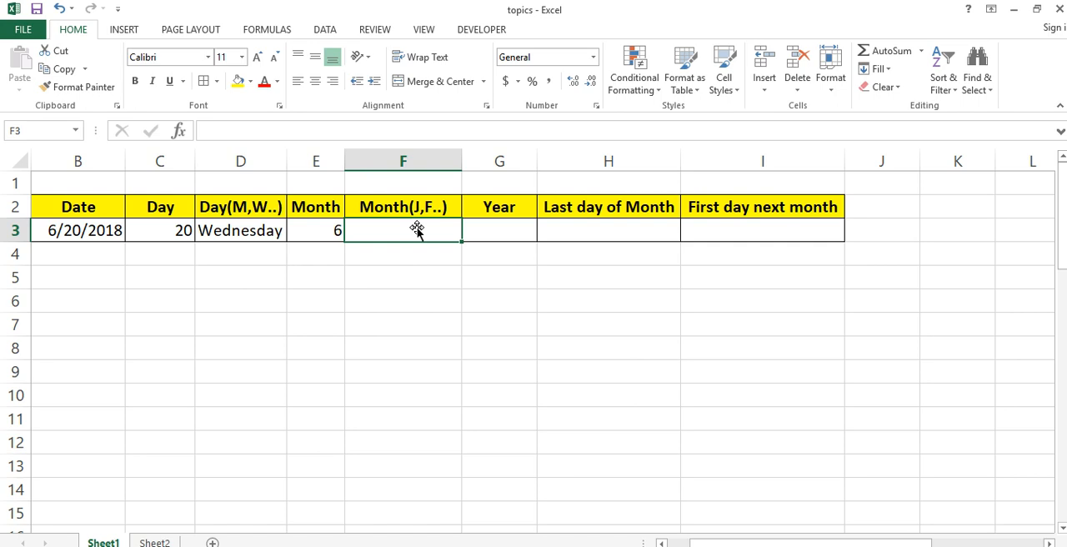
text(=te)
key(Tab)
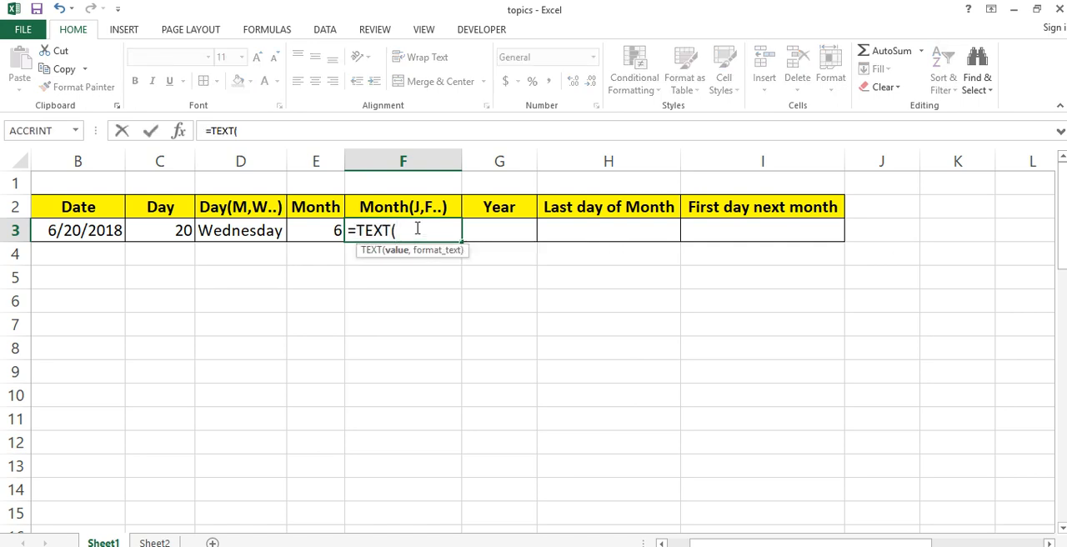
click(116, 238)
text(,)
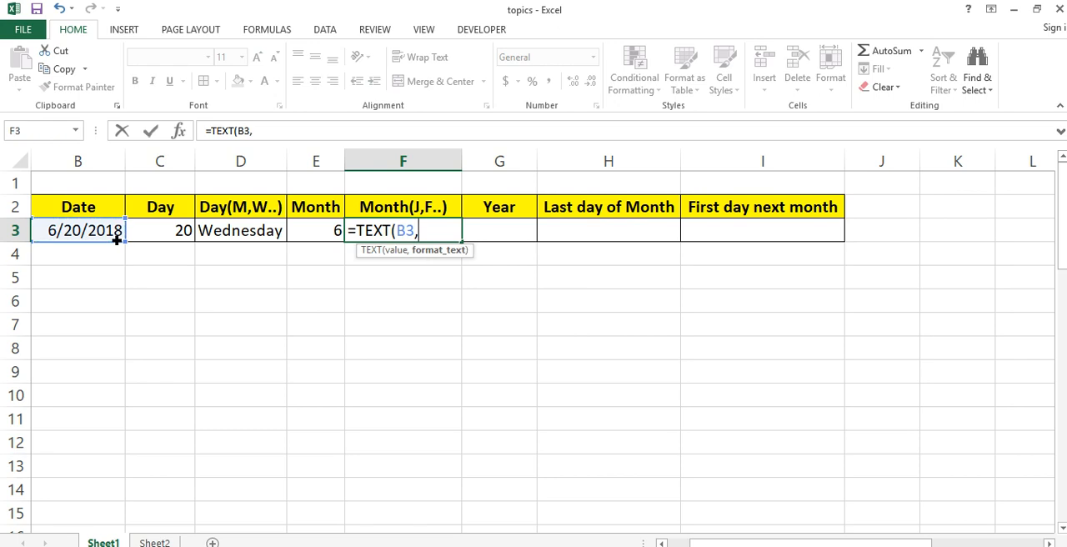
text("mmmm)
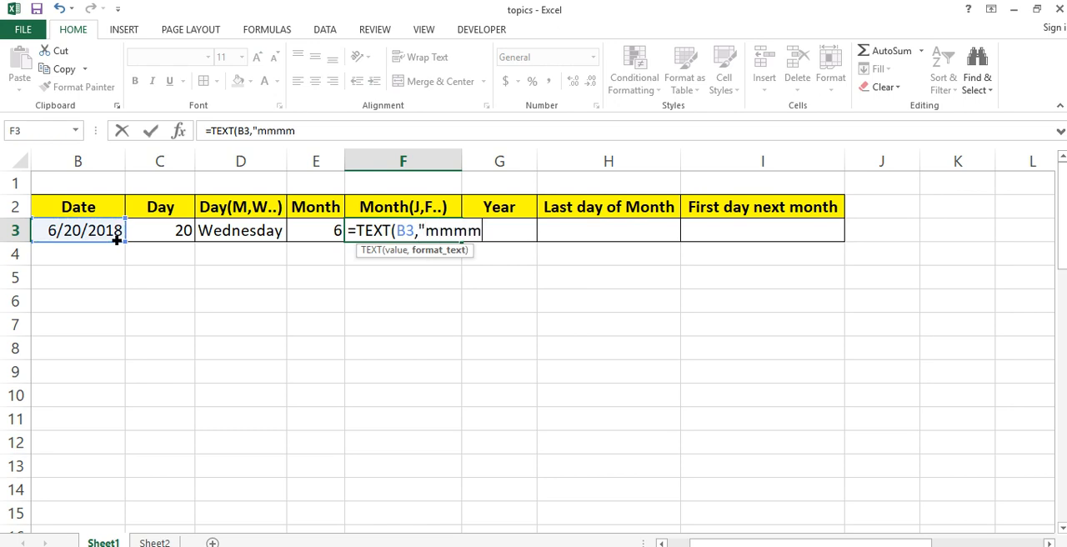
text("))
key(Return)
key(Up)
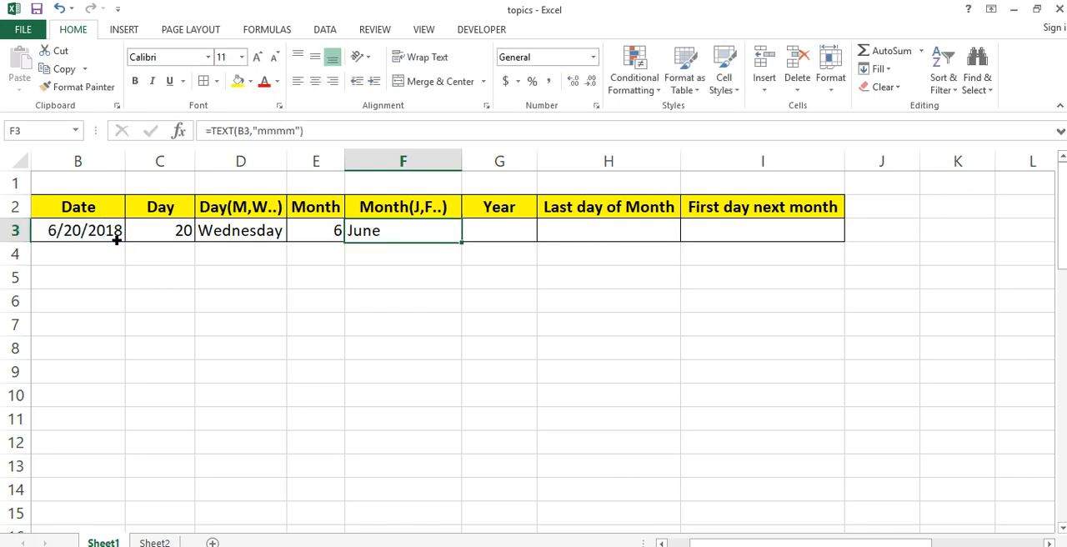
- Enter the formula =YEAR(B3) in G3 to extract the year from the date
key(Right)
text(=)
text(YEAR()
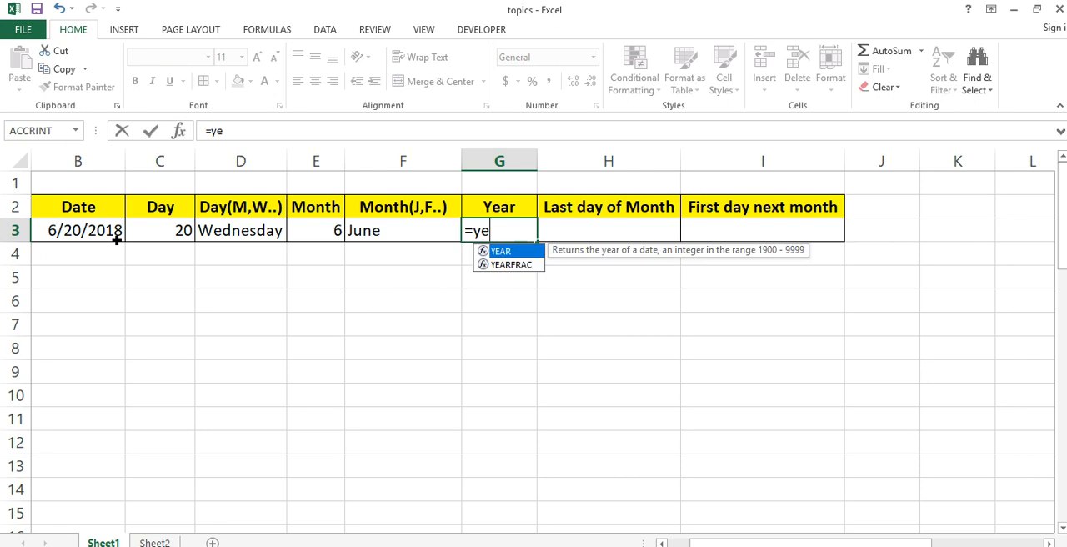
click(97, 238)
key(Return)
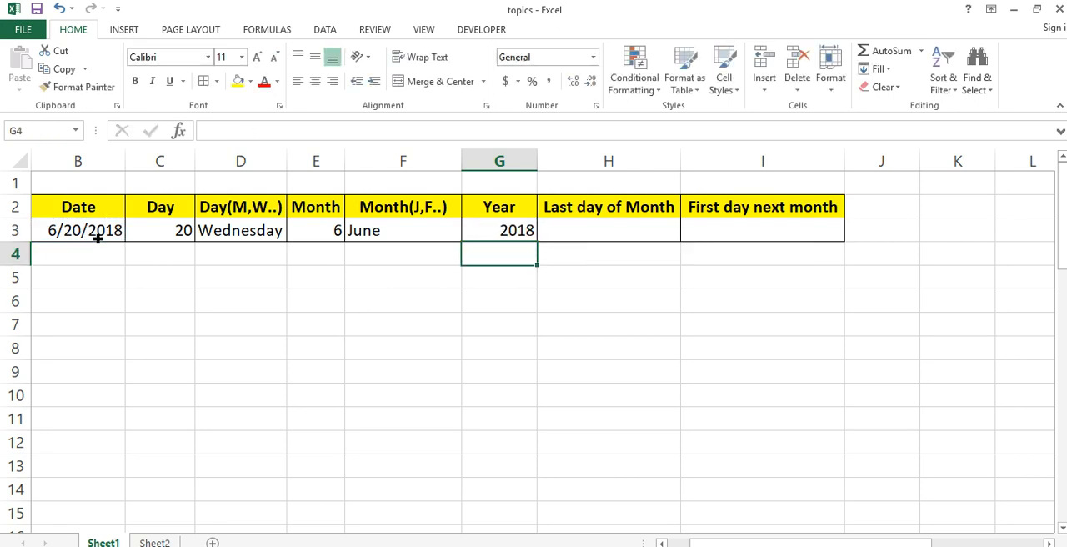
- Enter the formula -EOMONTH(B3,0) in H3 under Last day of Month
key(Up)
key(Right)
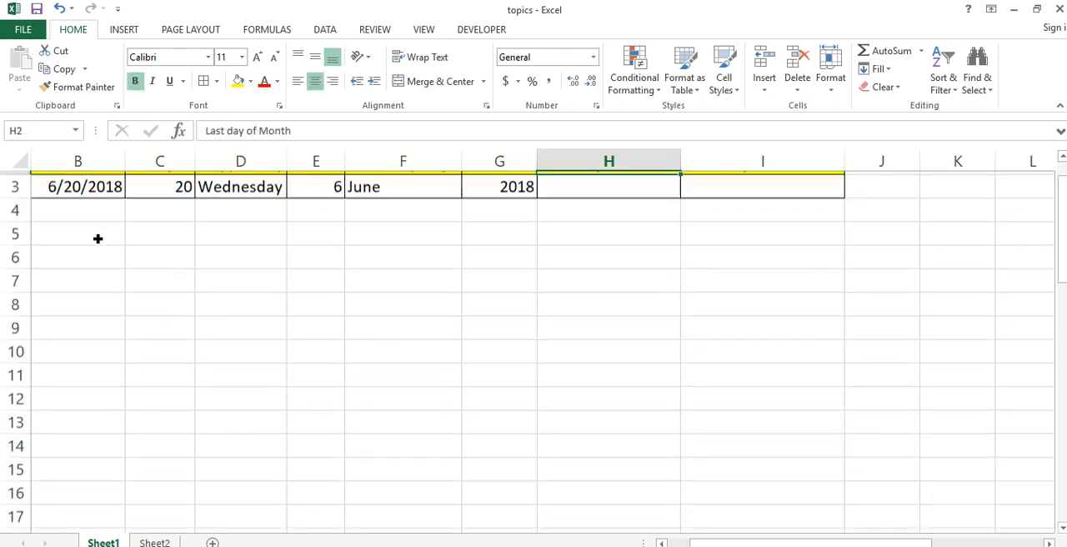
scroll(97, 238, up, 1)
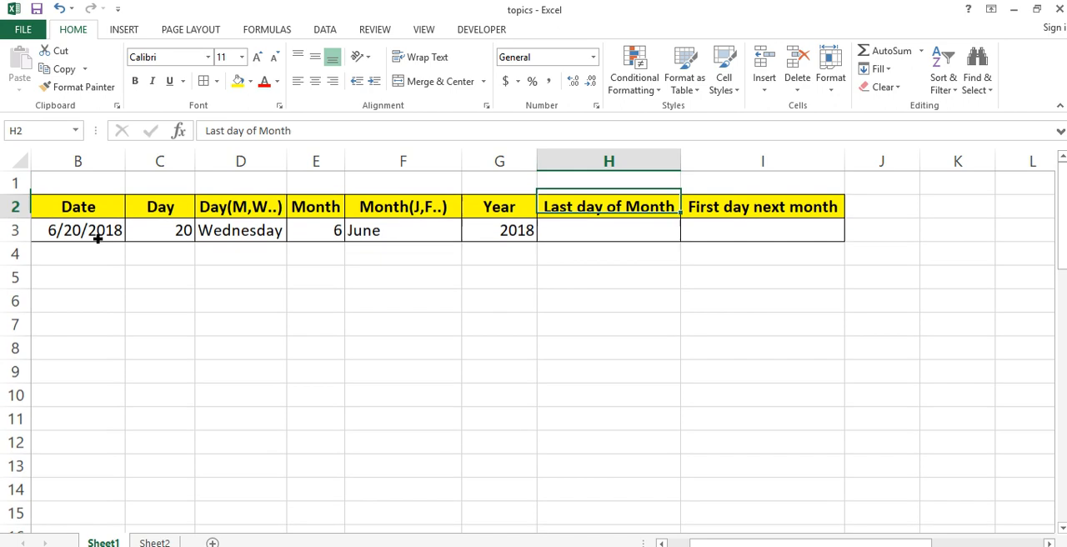
key(Up)
key(Down)
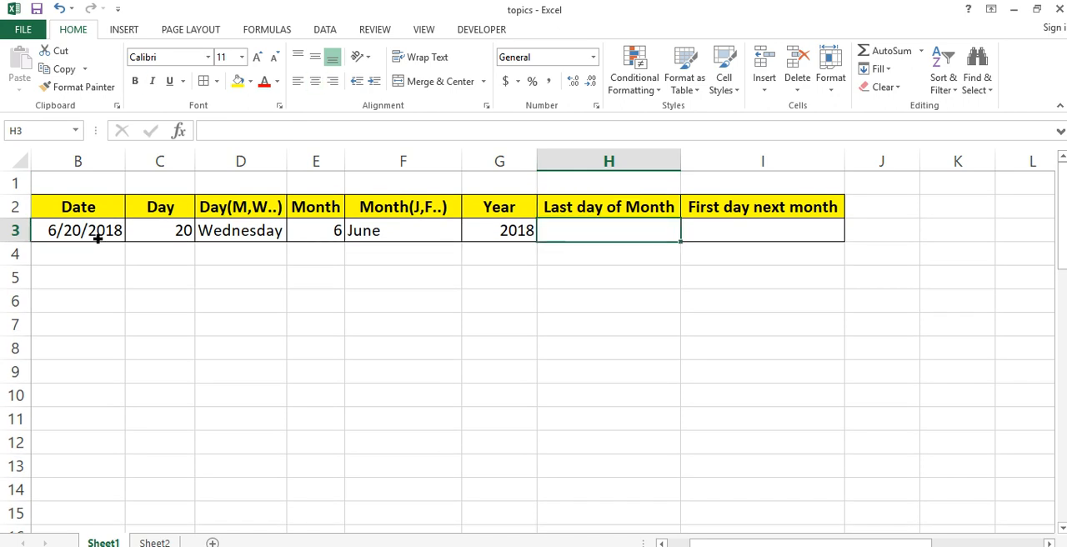
text(e)
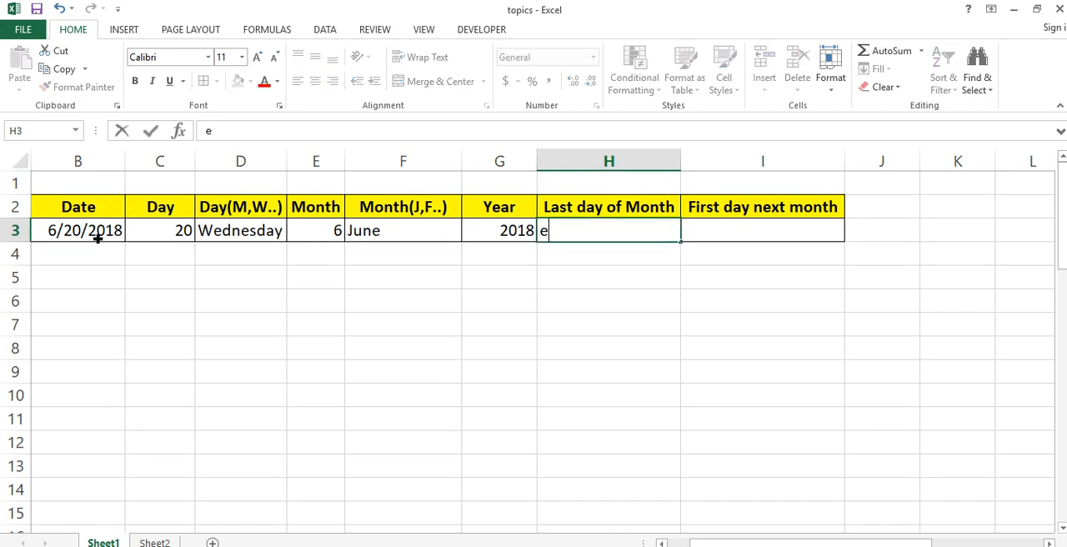
key(BackSpace)
text(-eo)
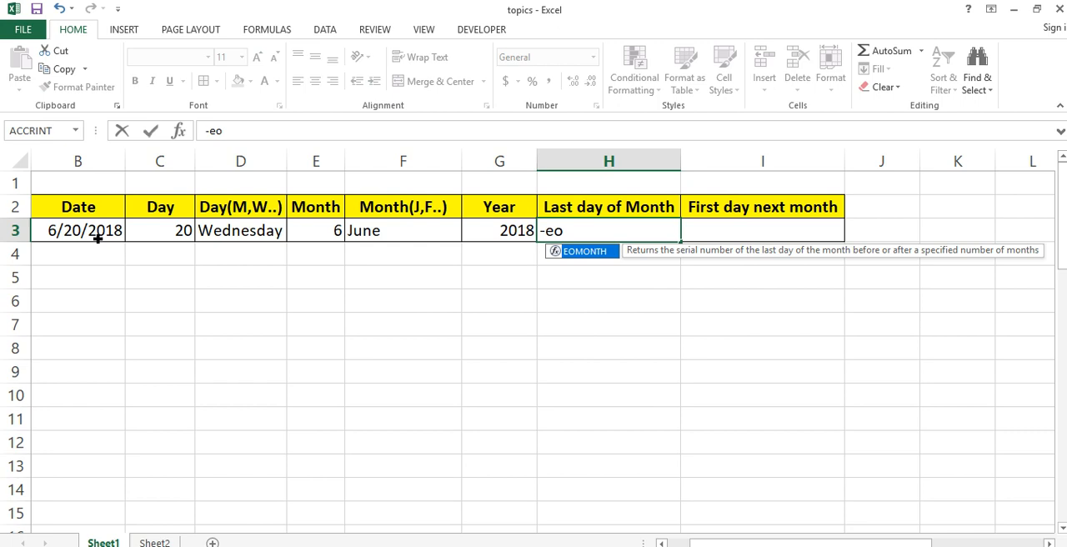
key(Tab)
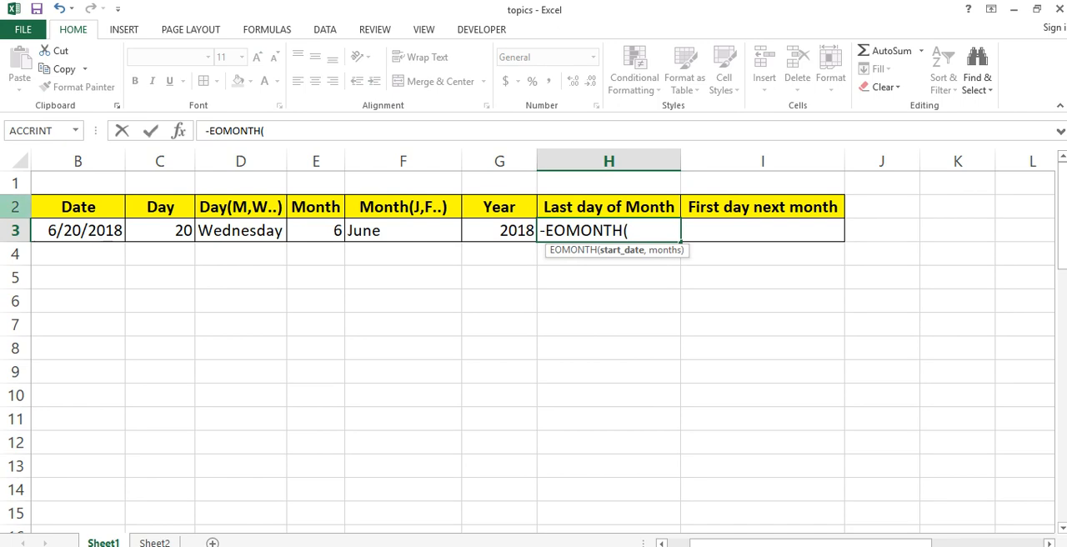
click(93, 239)
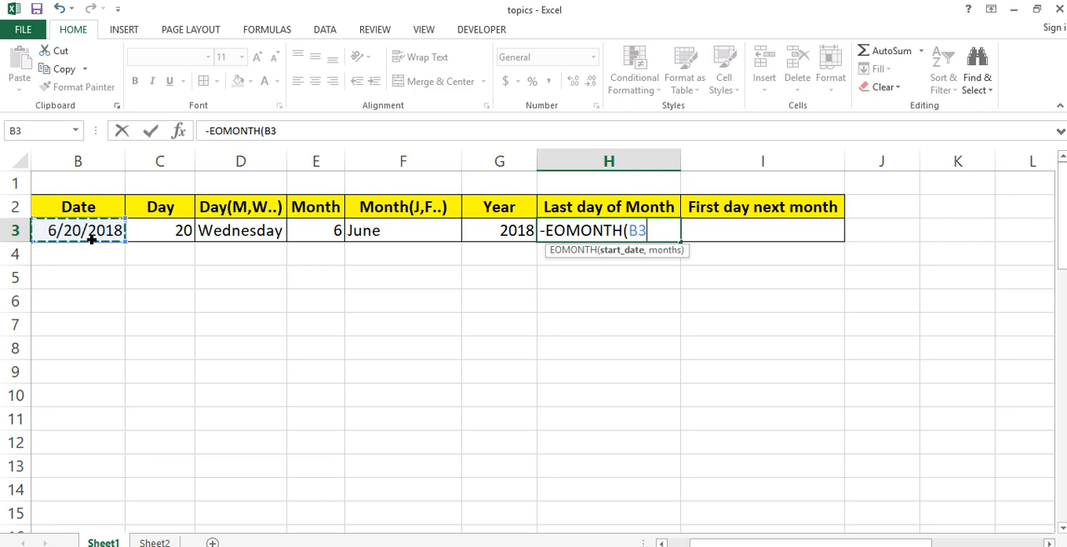
text(,)
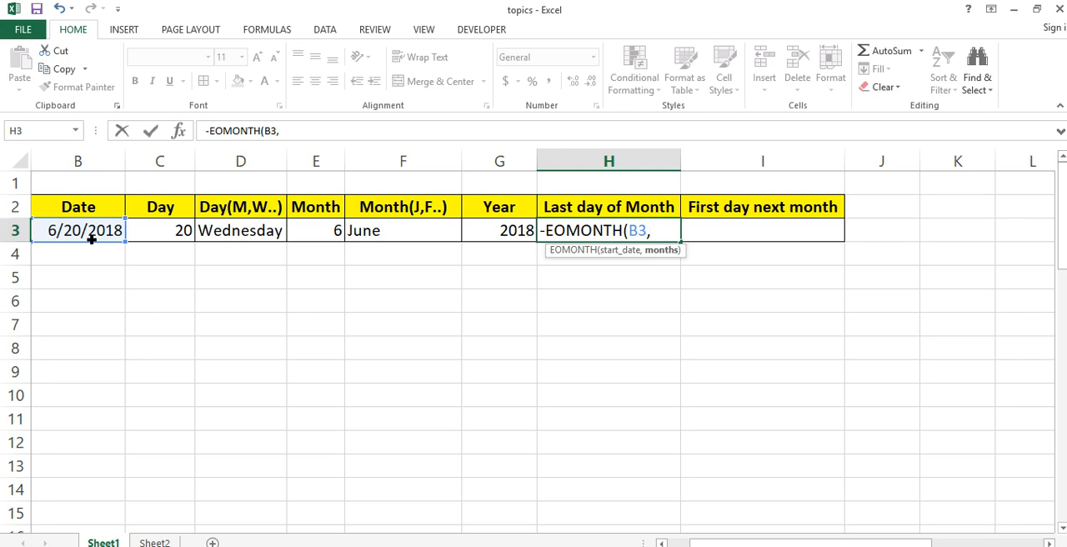
text(0)
key(Return)
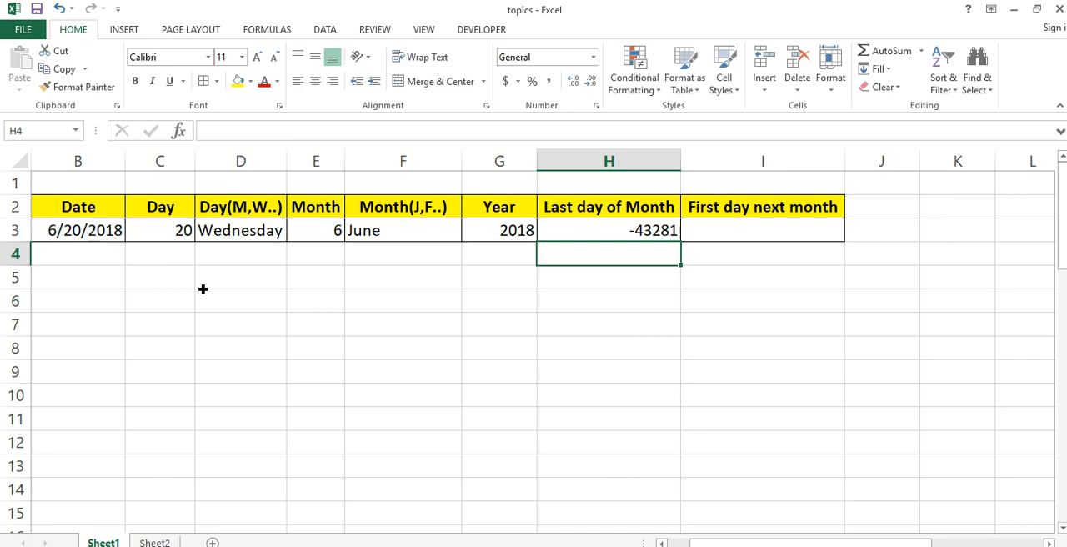
- Format H3 as Short Date and autofit the width of column H
click(598, 230)
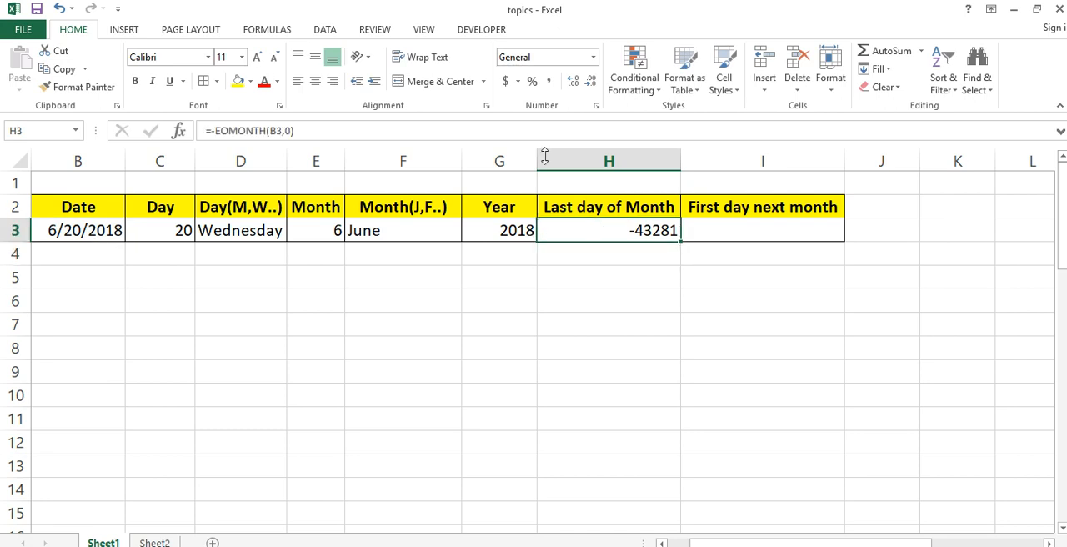
click(592, 57)
click(563, 221)
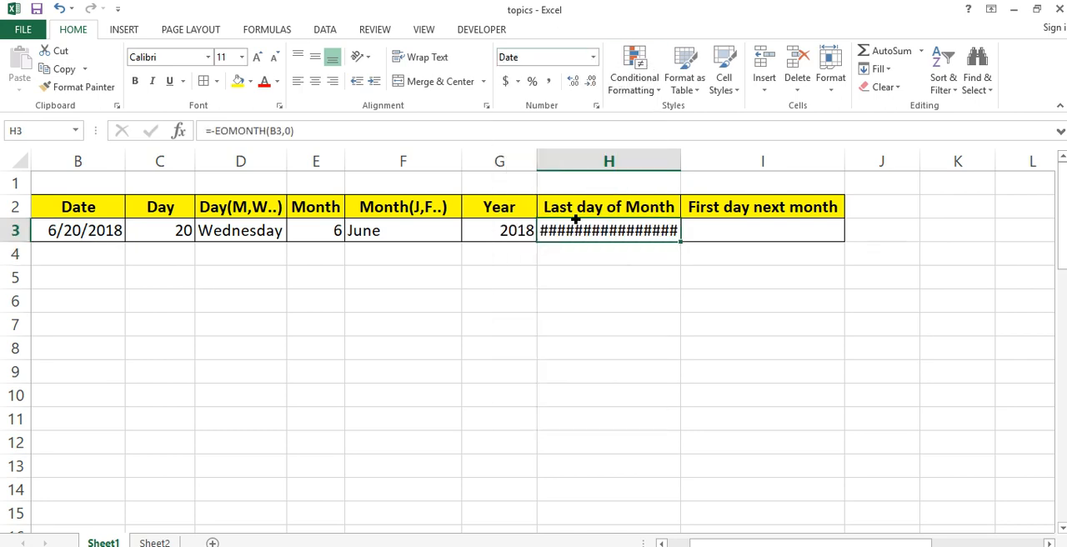
double_click(690, 164)
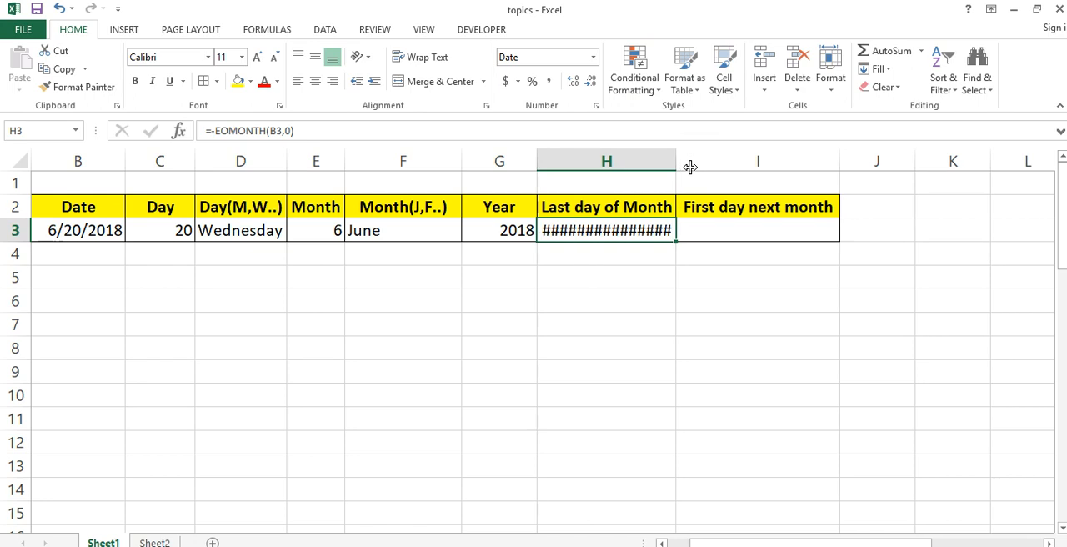
- Format H3 as Long Date and widen column H
click(592, 57)
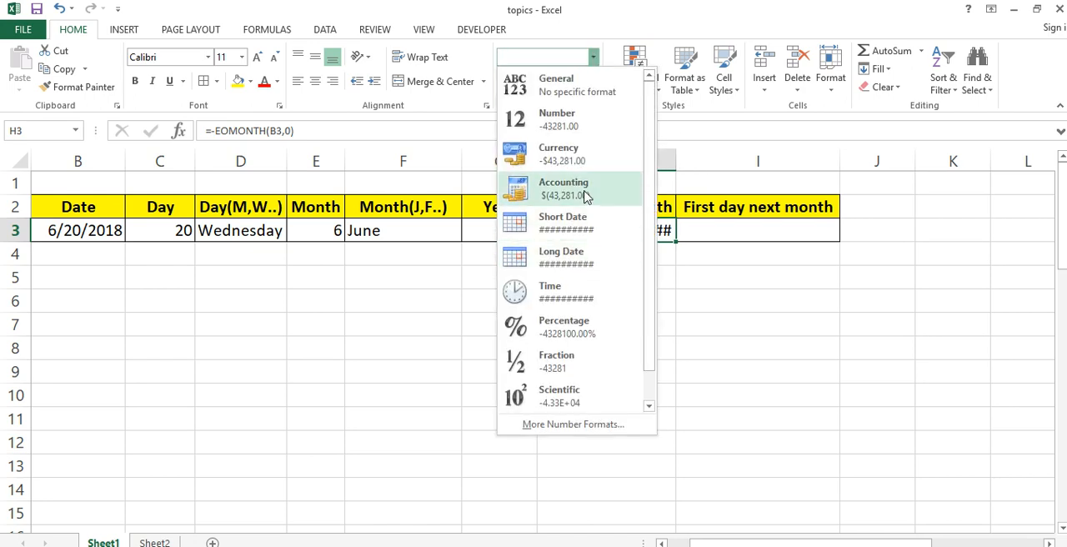
click(582, 264)
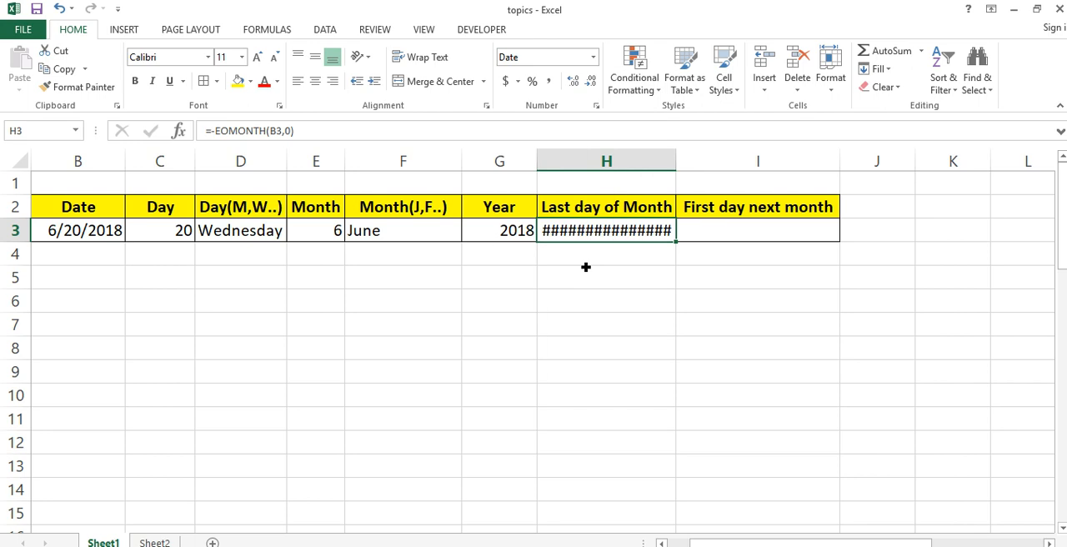
click(653, 256)
drag(675, 160, 726, 159)
- Change the months argument of the EOMONTH formula in H3 to -1
key(Down)
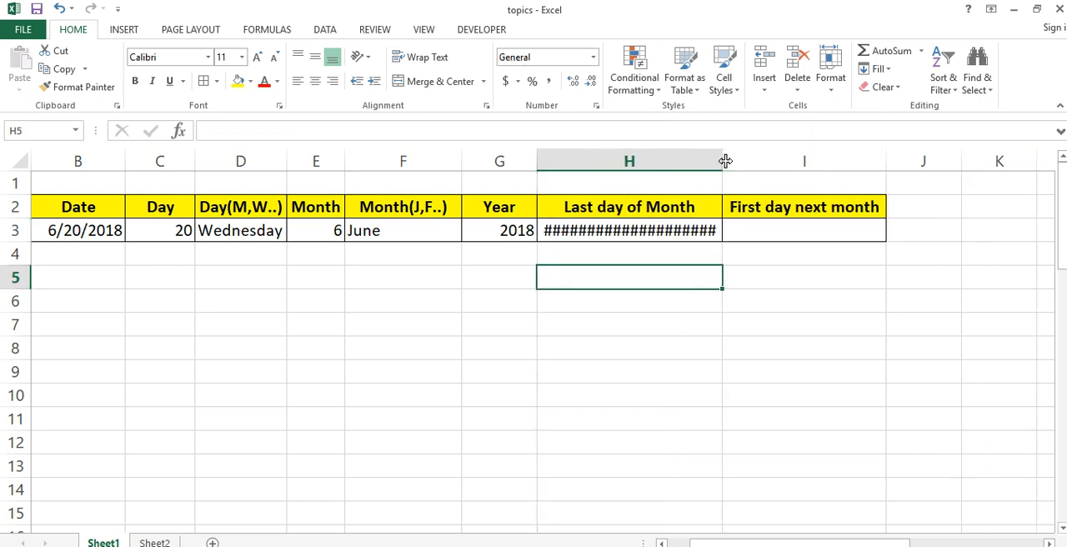
key(ctrl+Down)
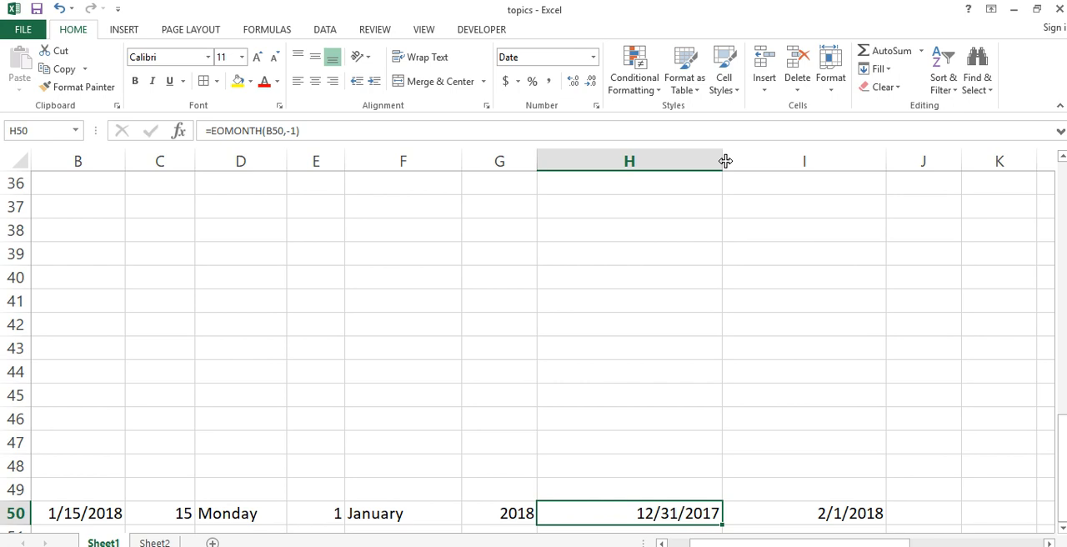
key(ctrl+Up)
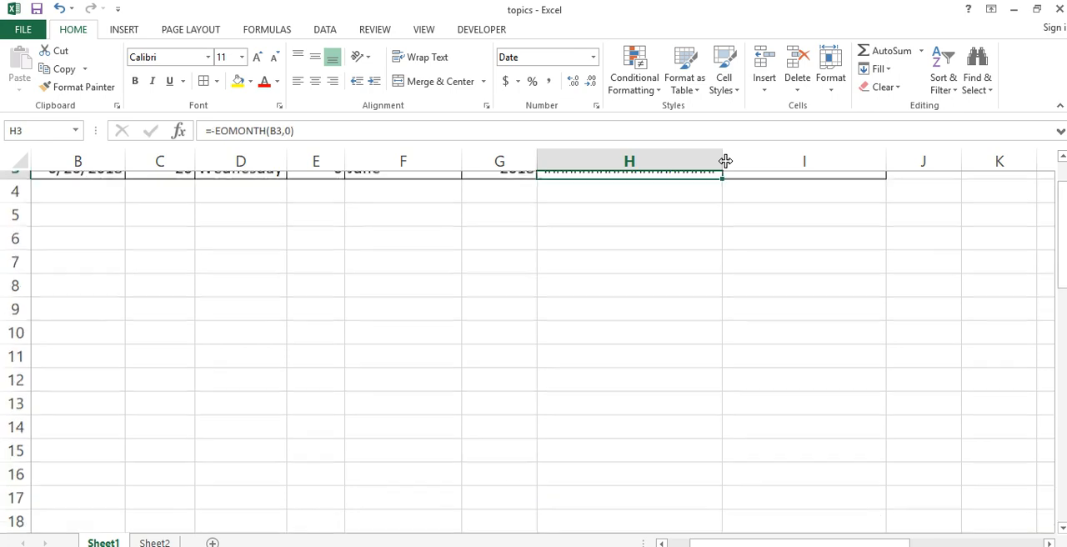
key(Up)
key(Down)
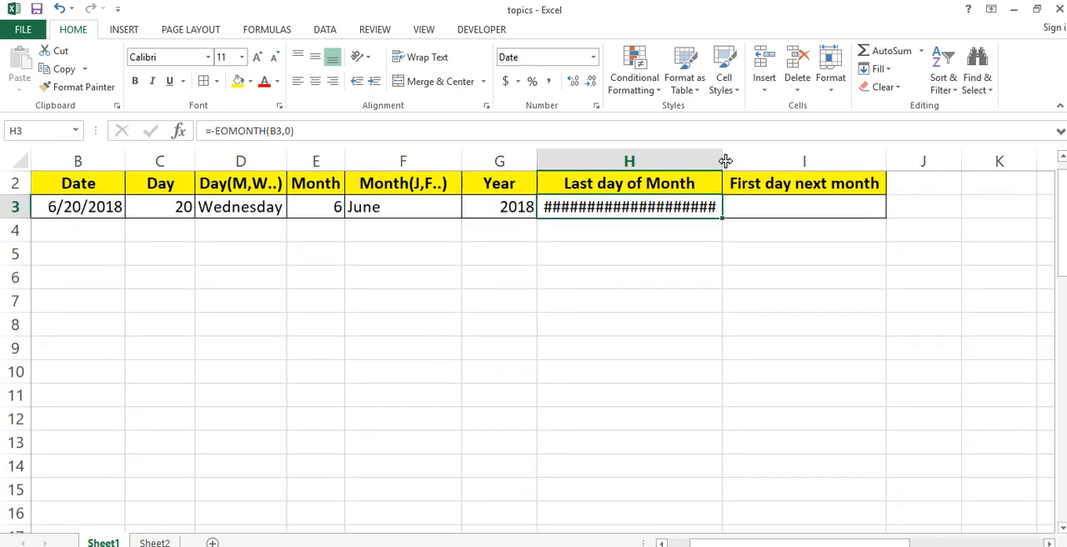
click(288, 130)
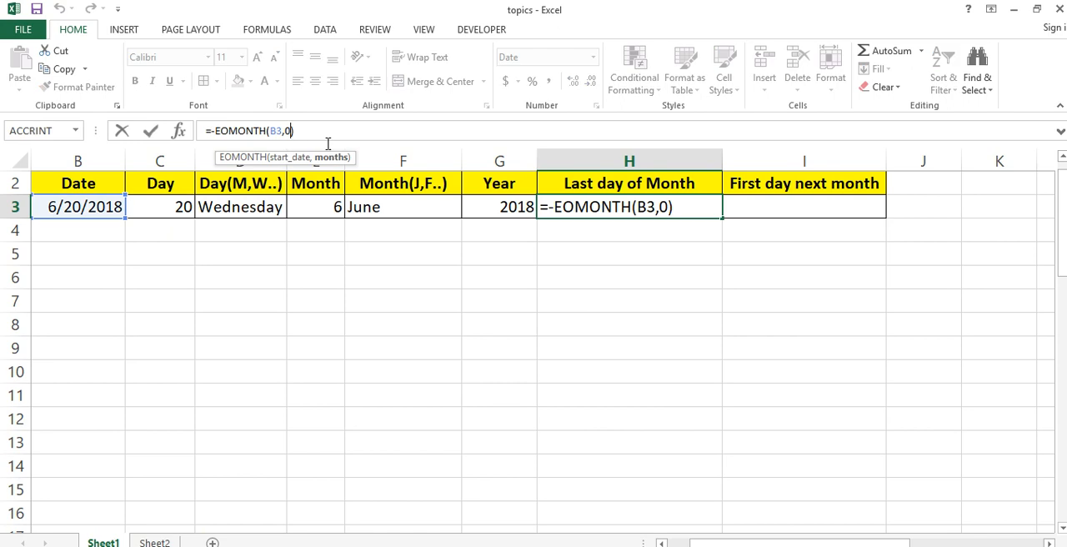
key(BackSpace)
text(-1)
key(Return)
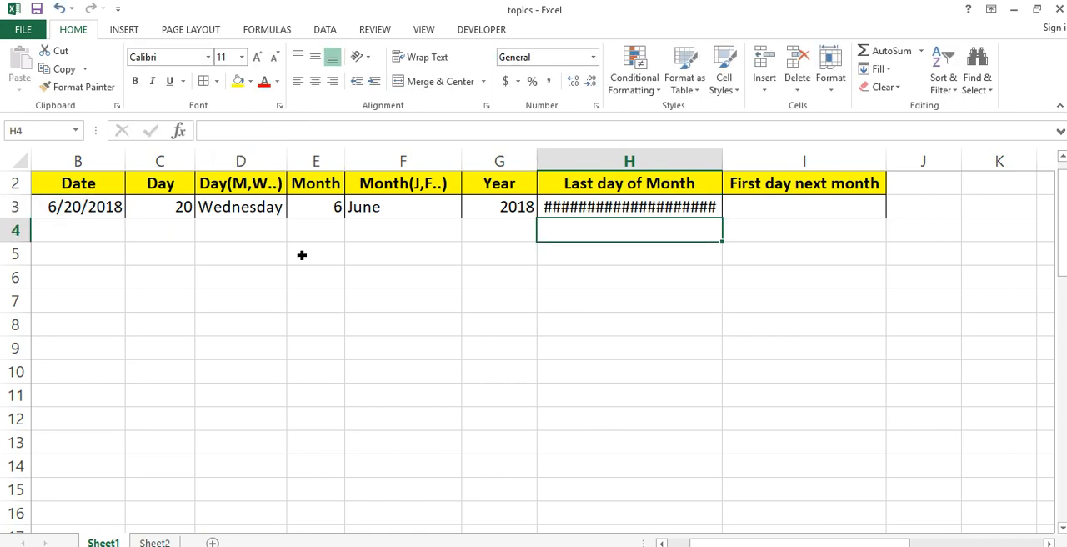
- Copy the date formatting of B3 onto H3 with Format Painter
click(115, 207)
click(79, 86)
click(607, 208)
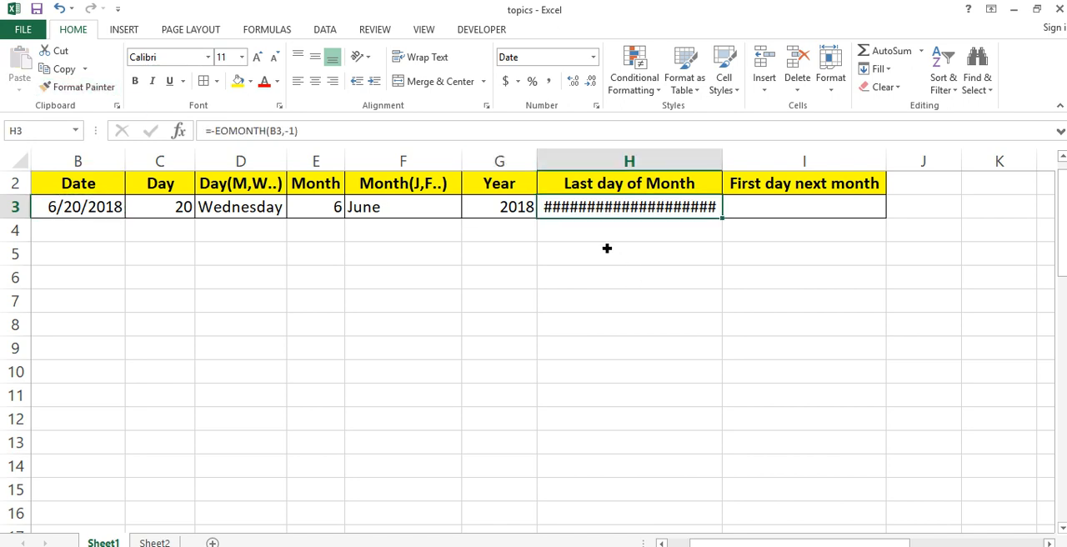
- Try the General, Short Date and Long Date number formats on H3, ending with Short Date
click(593, 57)
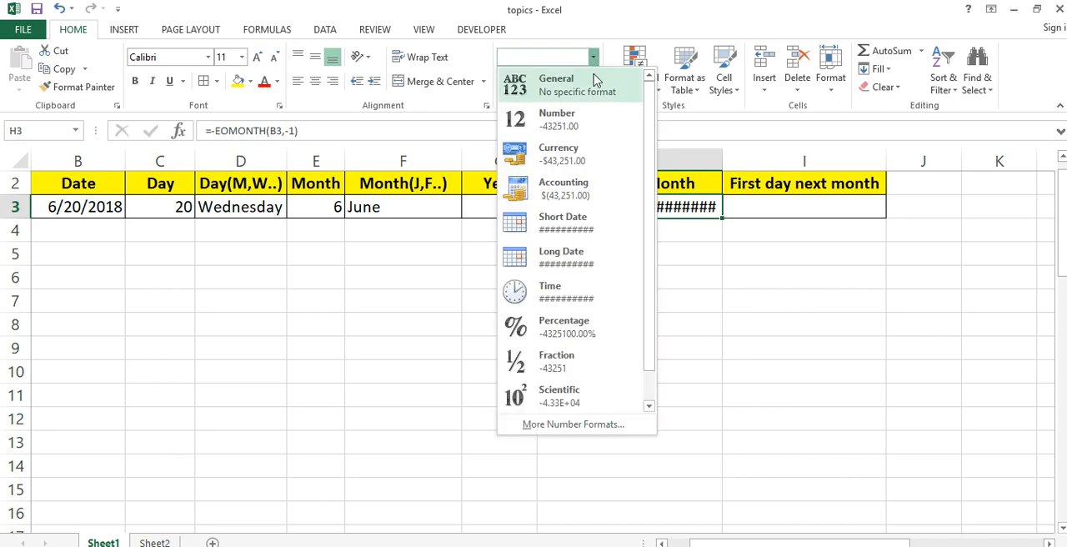
click(593, 85)
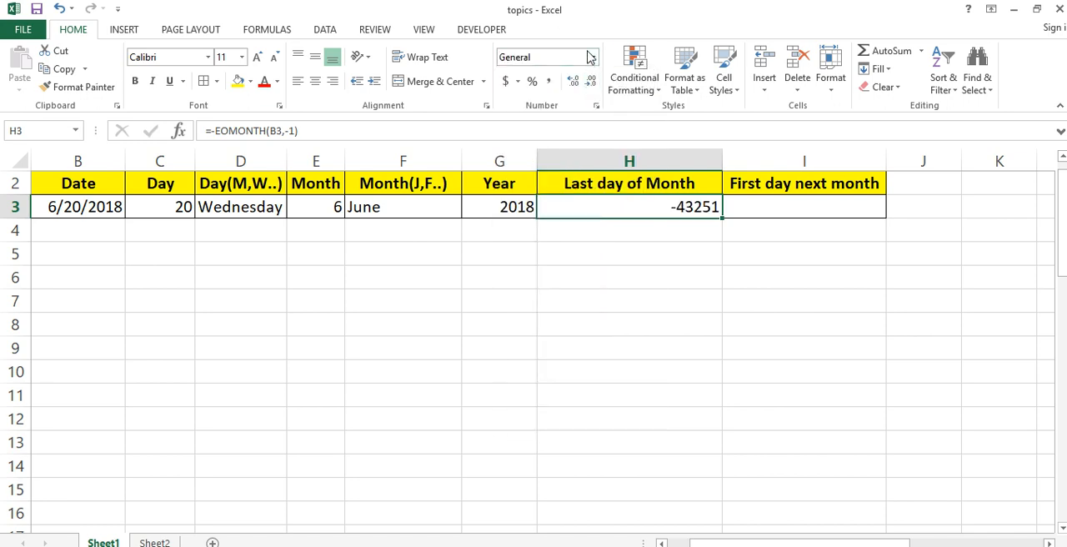
click(593, 59)
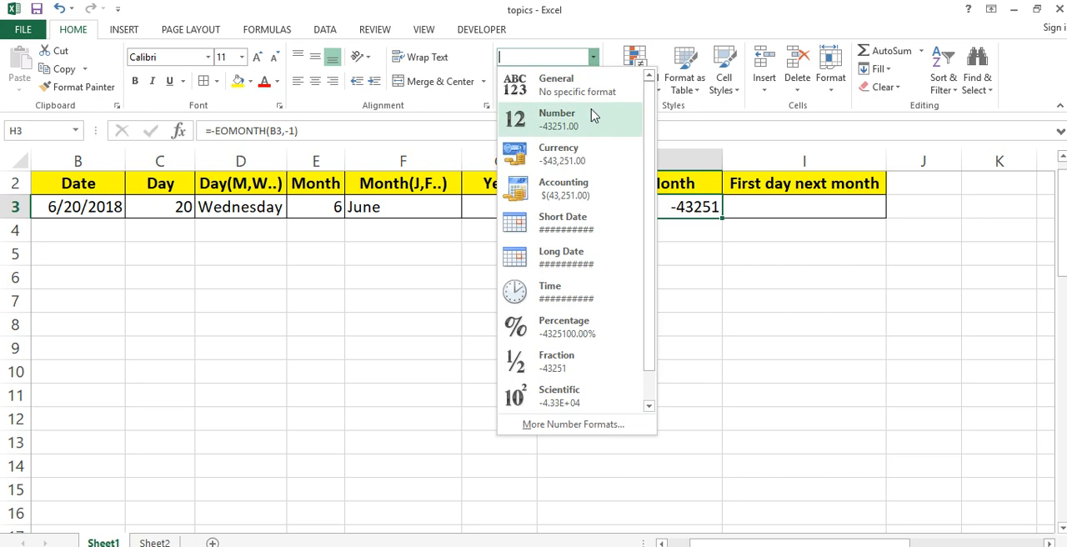
click(586, 233)
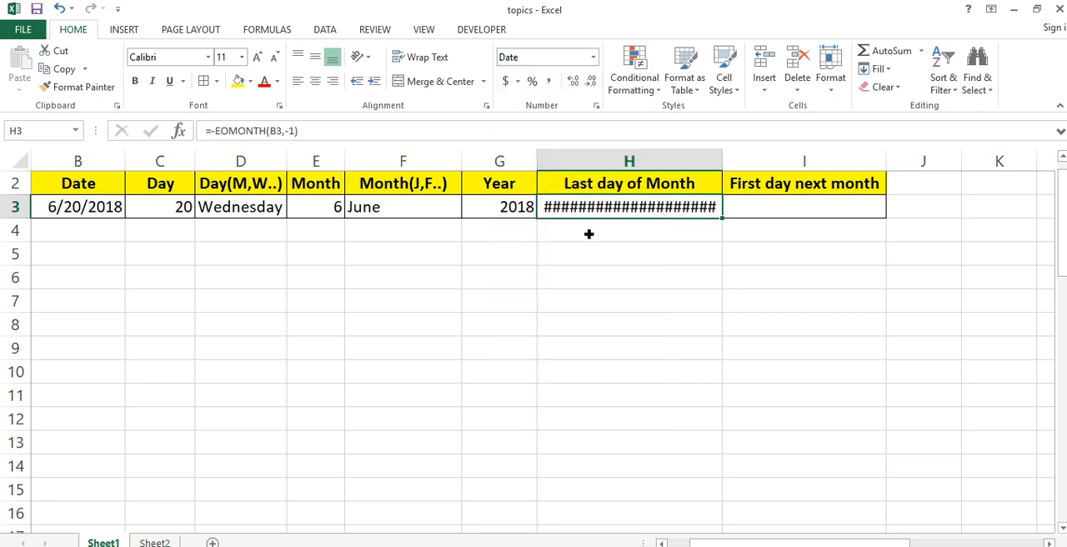
click(593, 57)
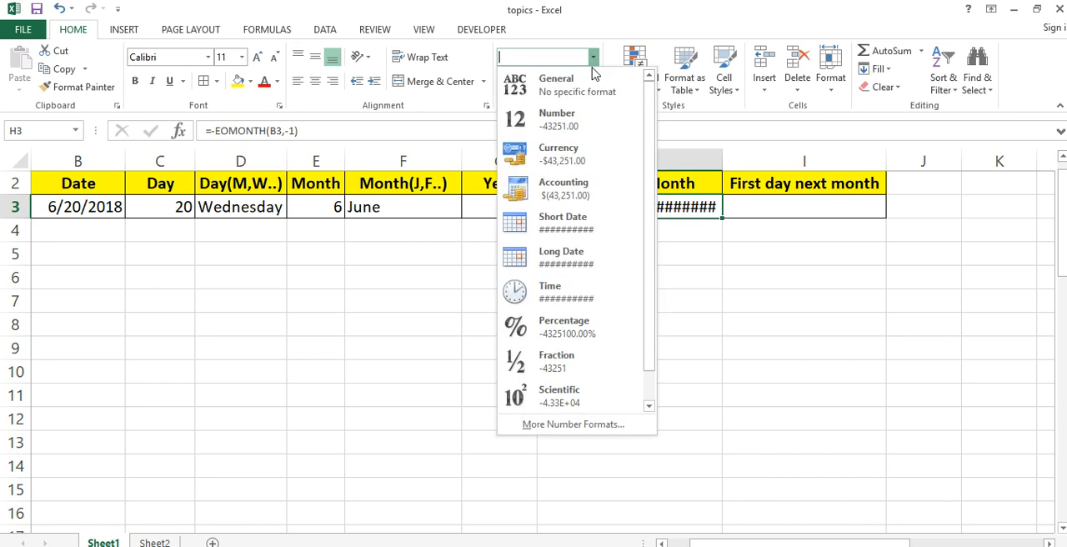
click(590, 257)
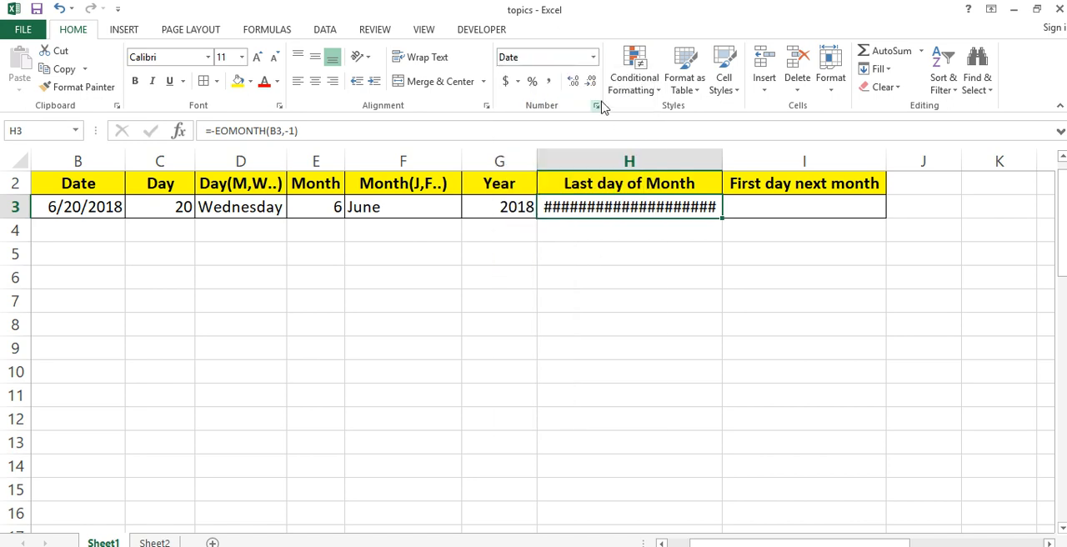
click(593, 57)
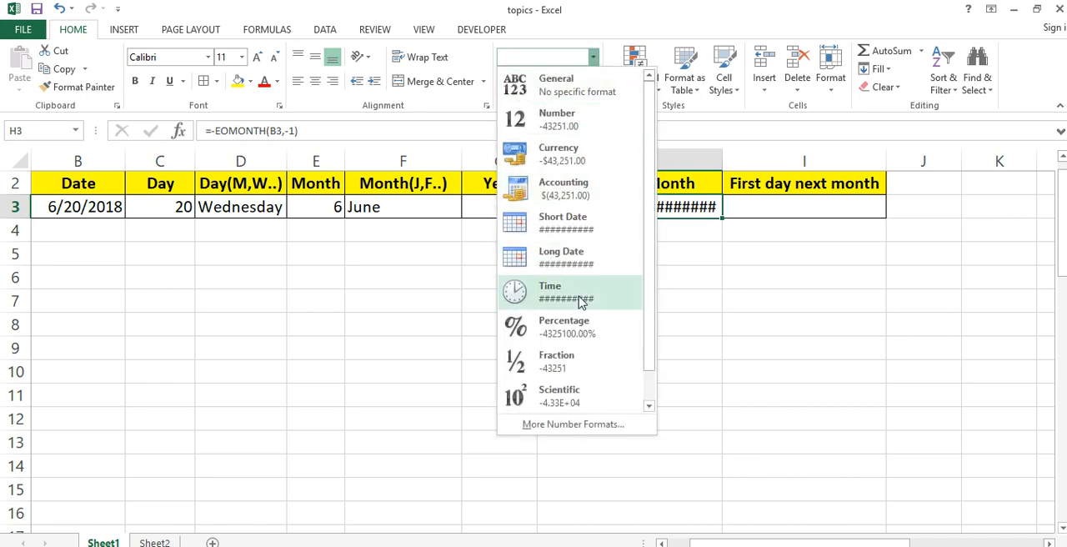
click(607, 225)
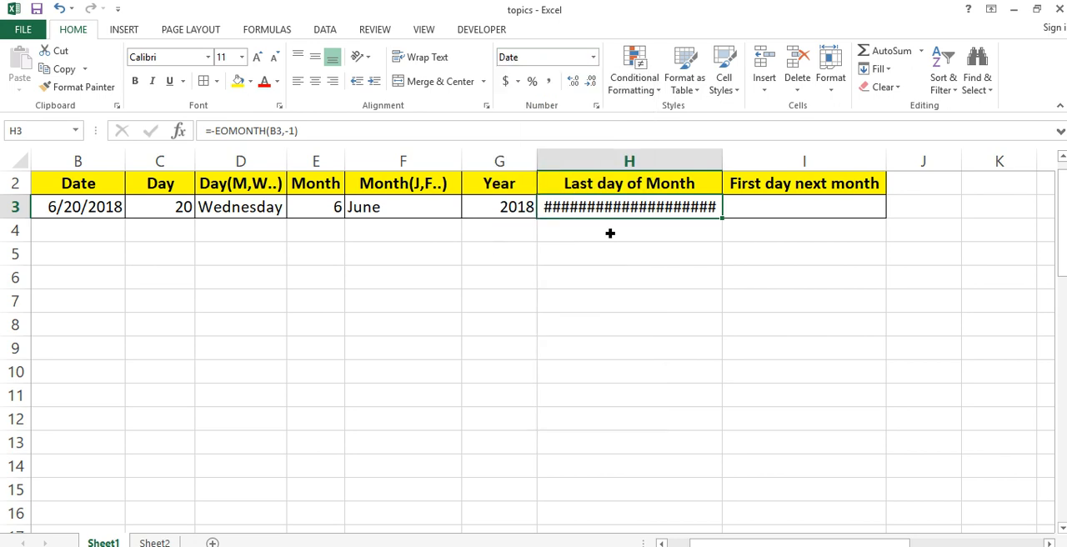
- Widen column H and autofit its width to the contents
click(673, 252)
drag(722, 160, 816, 160)
double_click(816, 162)
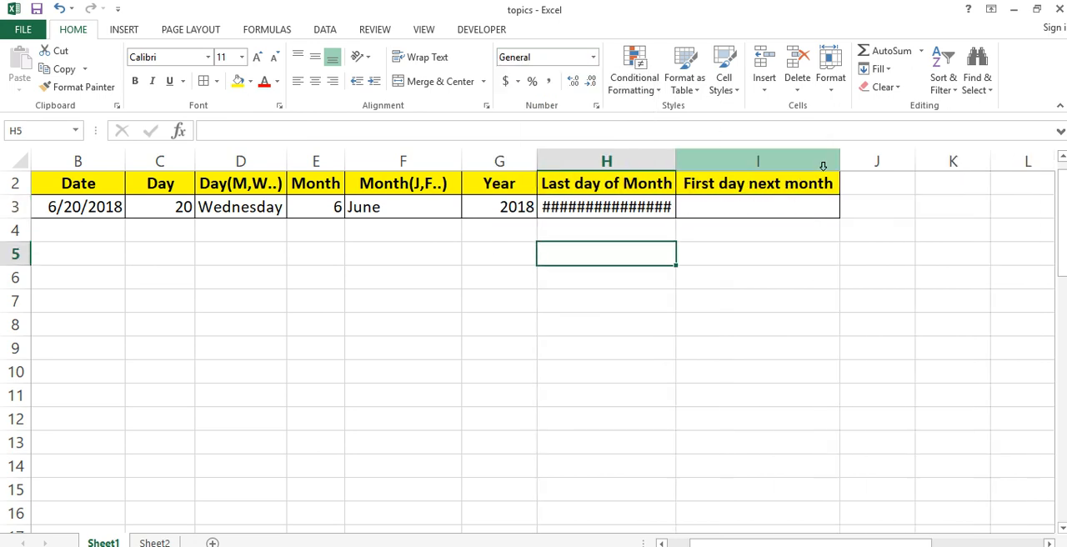
- Enter the formula =EOMONTH(B3,-1) in H5
key(Up)
key(Up)
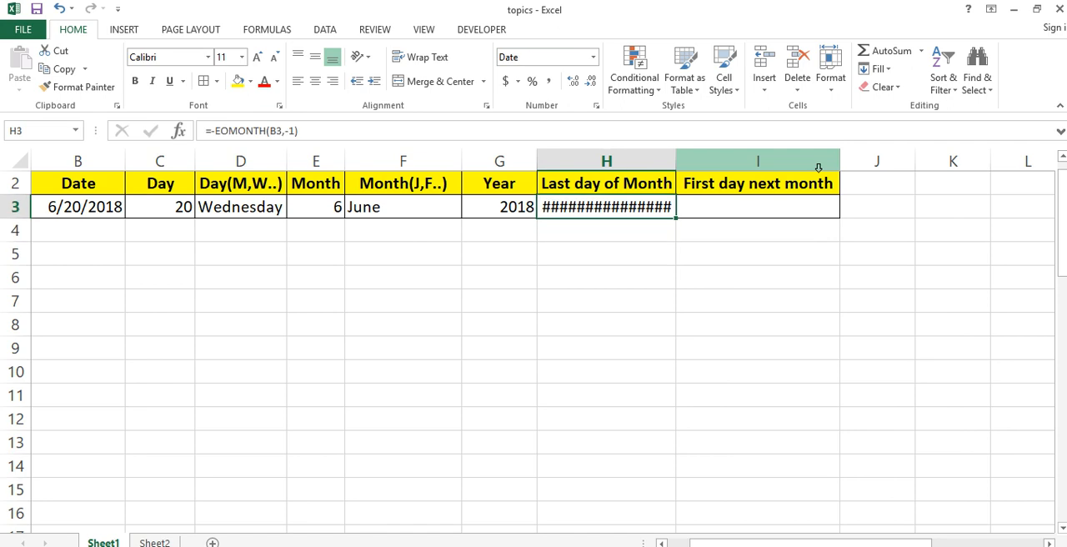
key(Down)
key(Down)
text(=eo)
key(Tab)
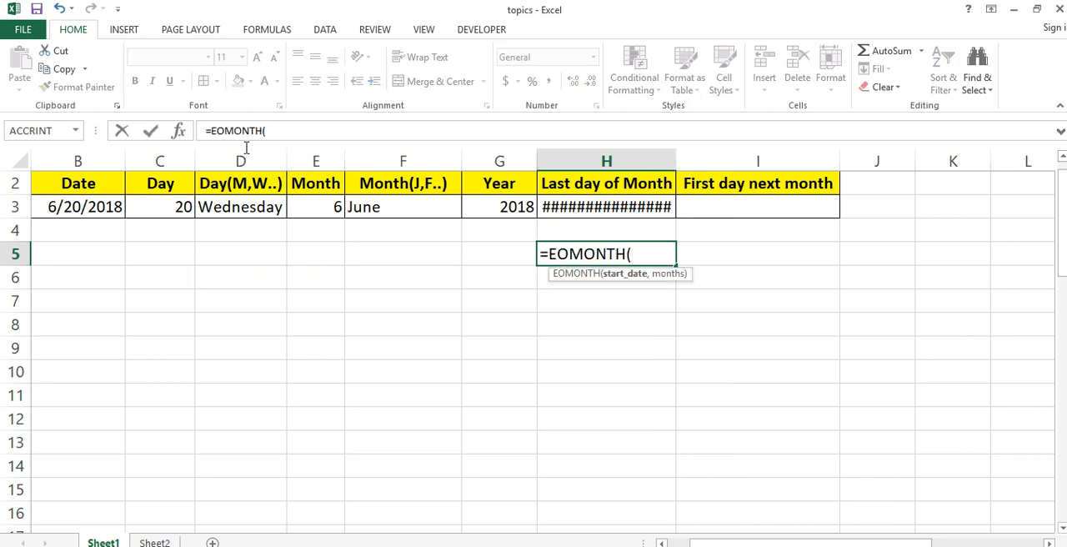
click(85, 211)
text(,)
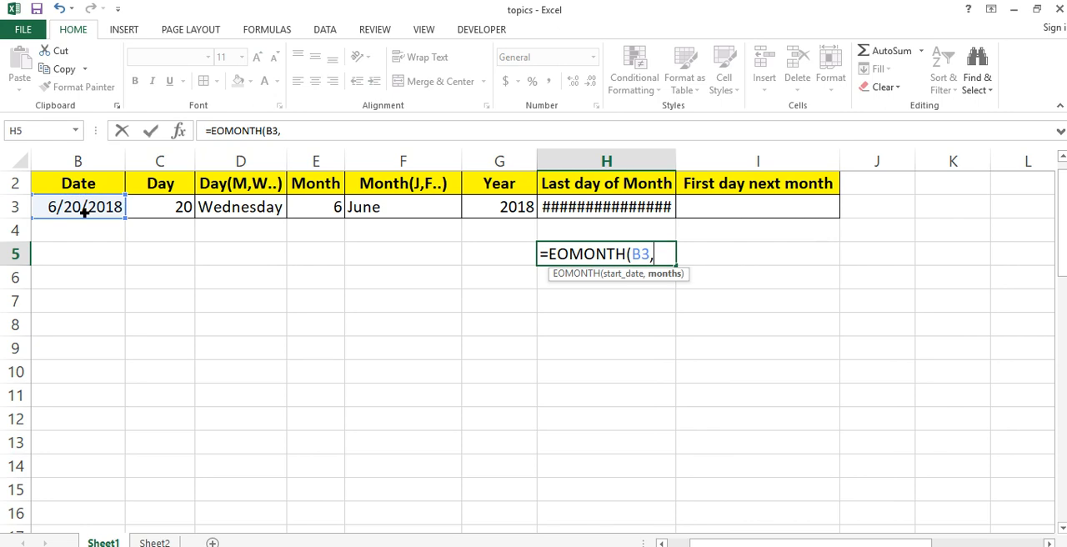
text(-1))
key(Return)
key(Up)
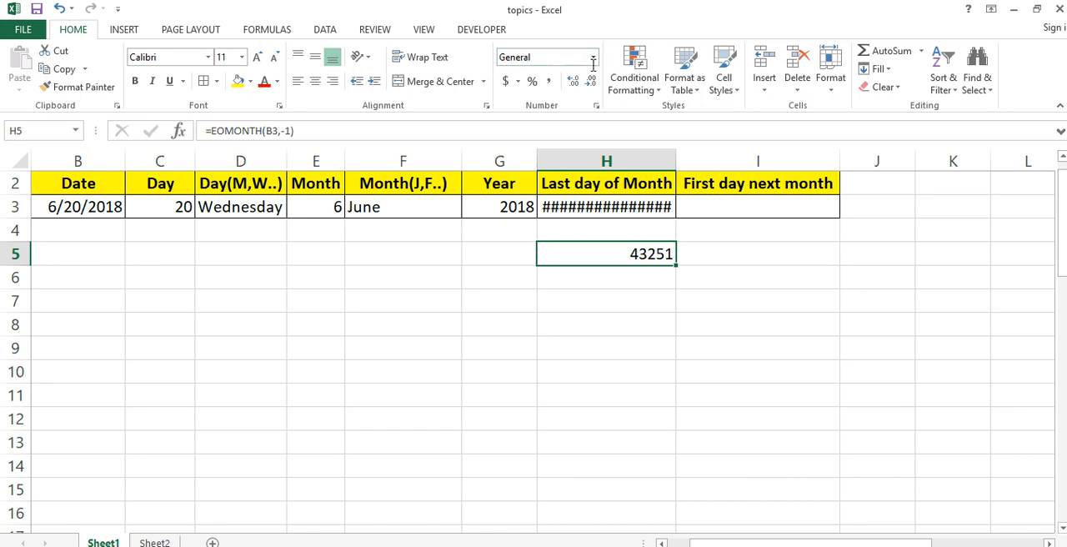
- Copy the date formatting of B3 onto H5 with Format Painter
click(98, 208)
click(72, 90)
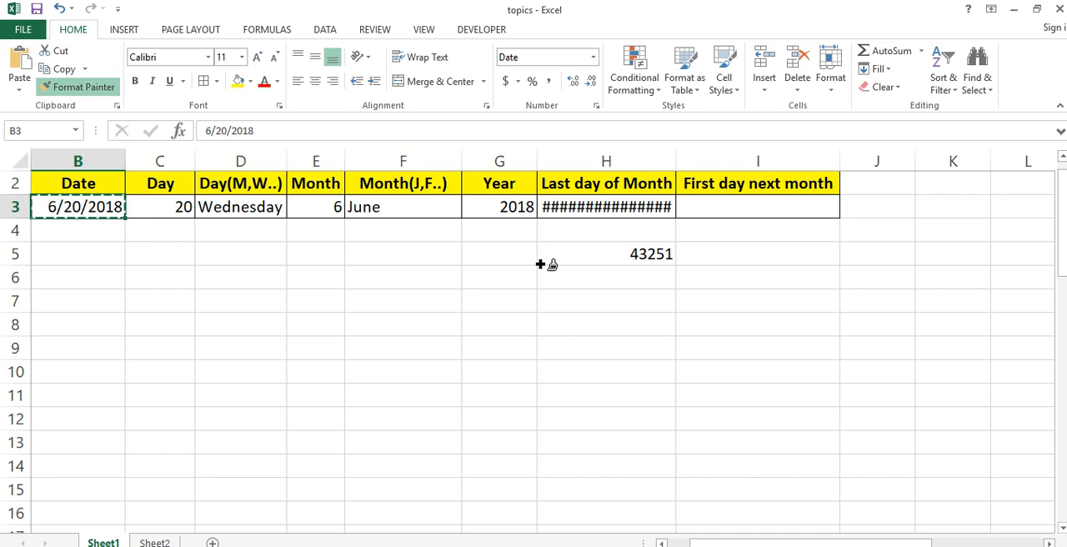
click(617, 260)
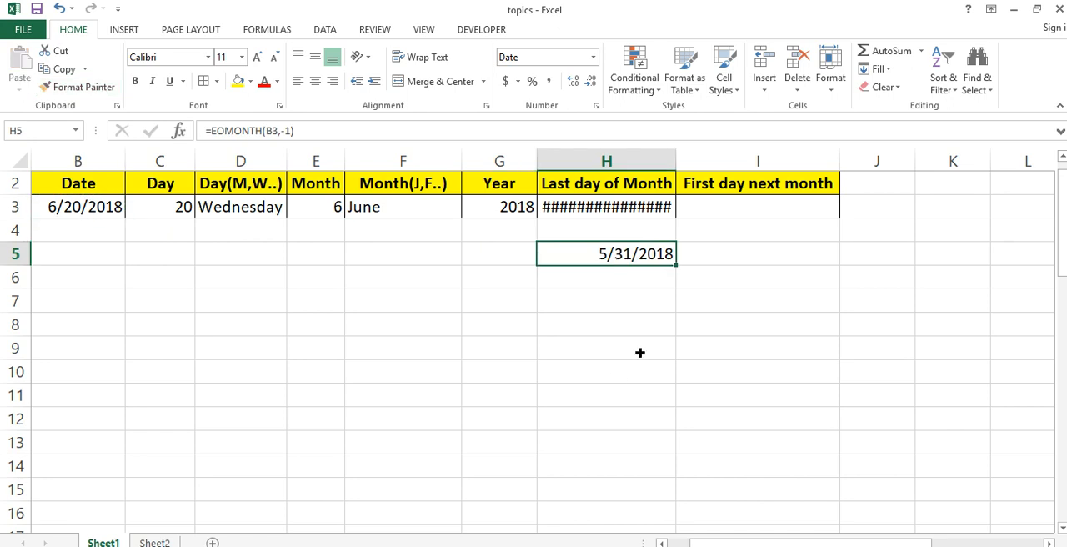
mouse_move(685, 308)
mouse_down()
mouse_move(708, 288)
mouse_move(670, 319)
mouse_up()
click(670, 320)
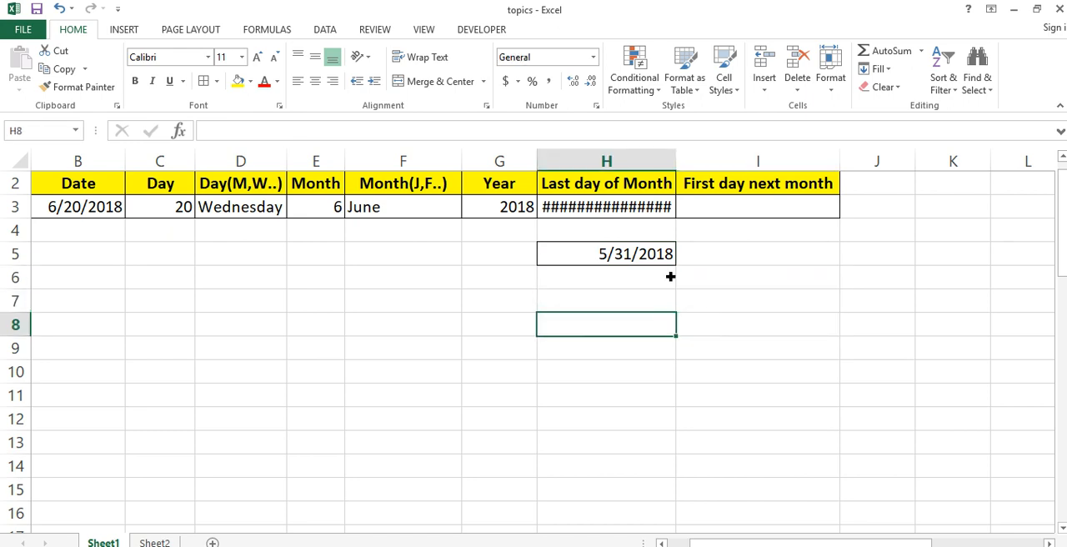
click(657, 254)
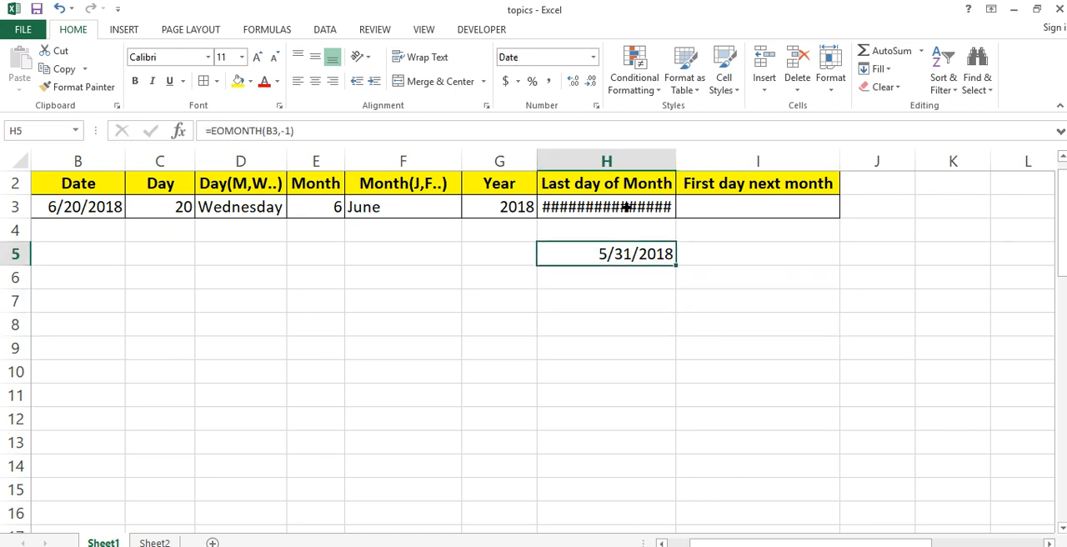
mouse_move(647, 216)
text(x)
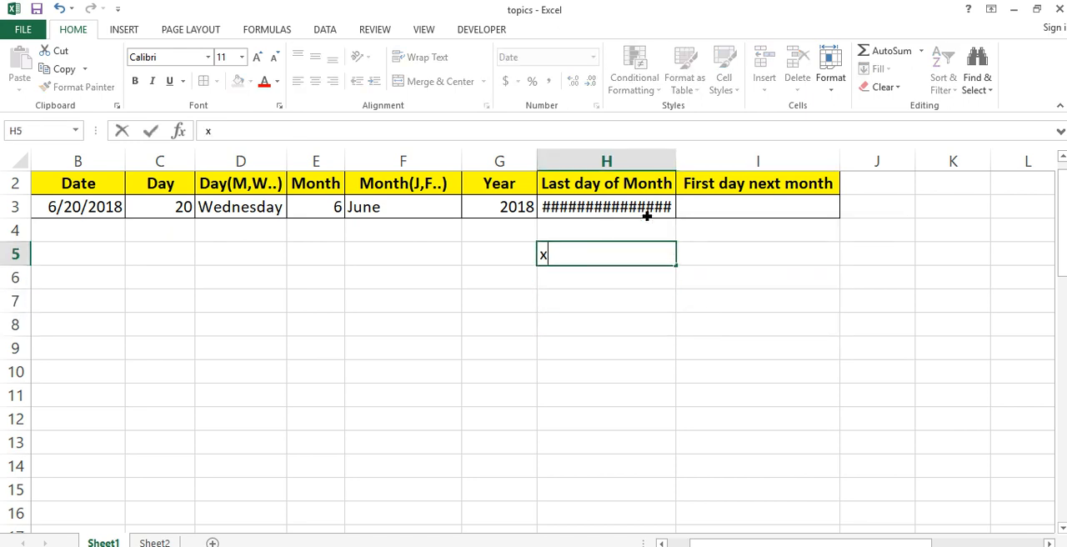
click(646, 216)
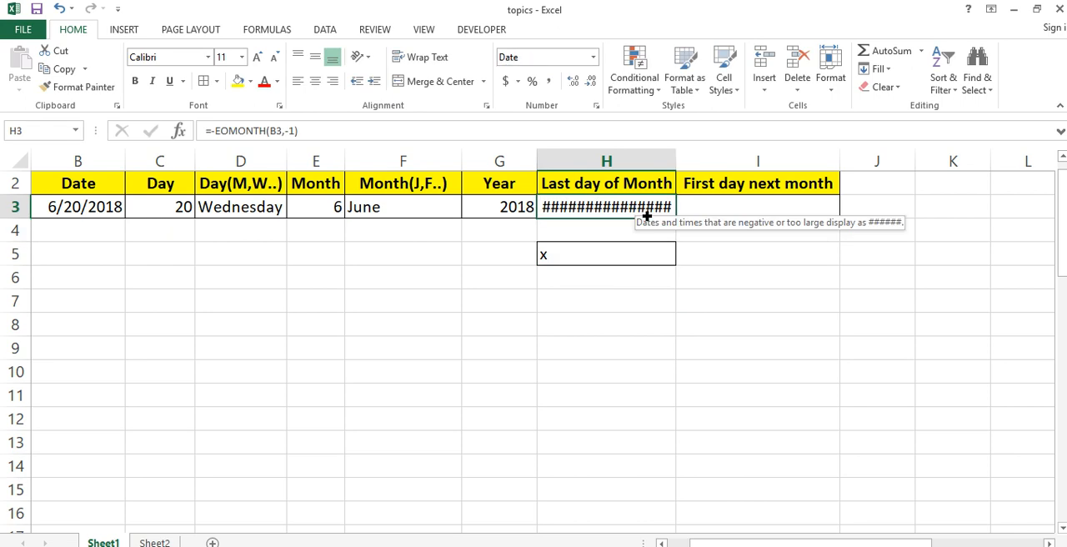
key(Down)
key(Down)
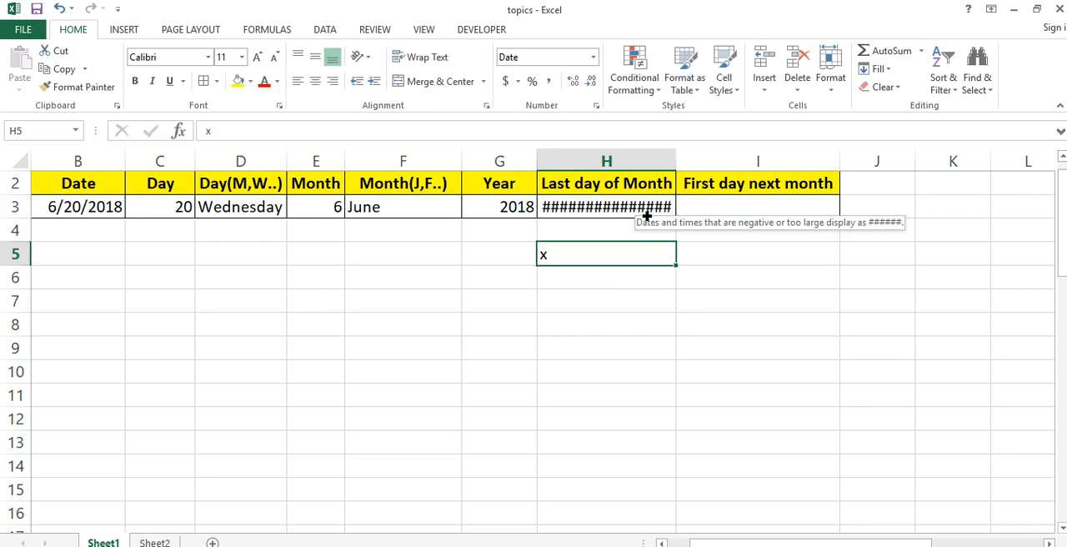
key(ctrl+z)
- Move the EOMONTH formula from H5 into H3 under Last day of Month, replacing the existing formula
key(ctrl+x)
key(Up)
key(Up)
key(ctrl+v)
key(Down)
key(Down)
key(Up)
key(Up)
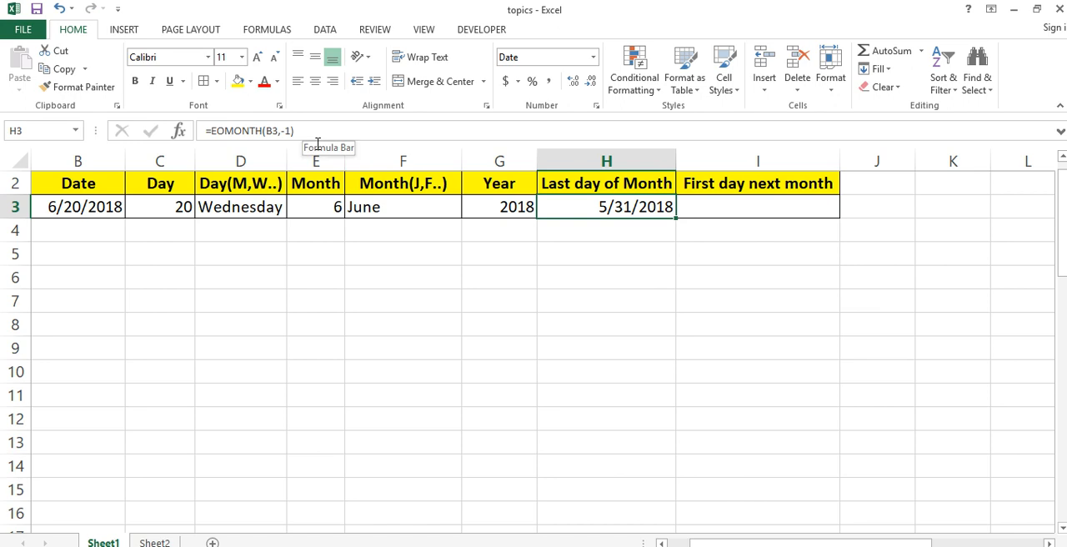
- Edit the formula in H3 to =EOMONTH(B3,0) for the last day of the current month
key(F2)
key(Left)
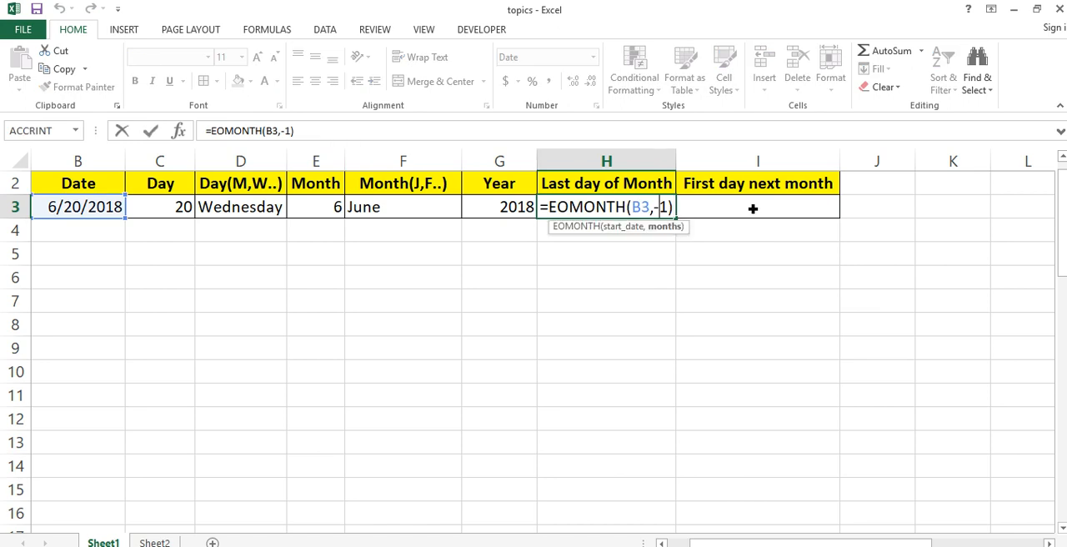
key(BackSpace)
key(BackSpace)
text(0)
key(Return)
key(Up)
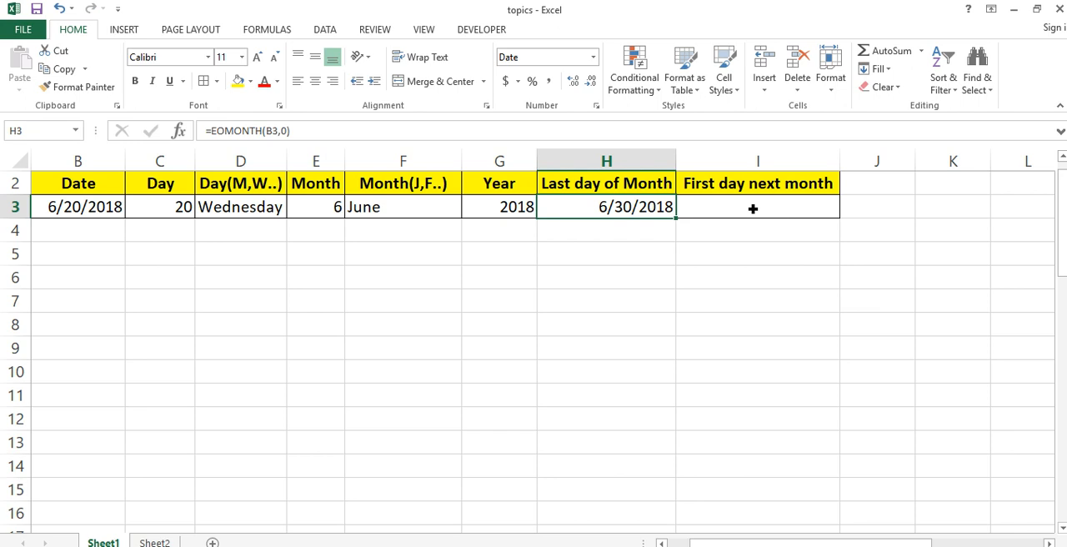
key(Right)
key(Left)
key(Left)
key(Right)
key(Right)
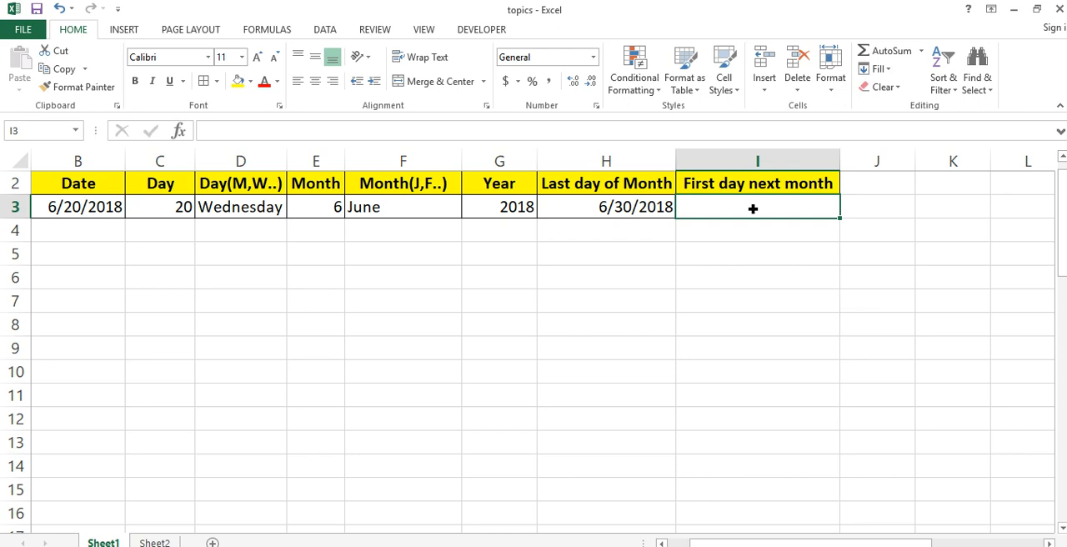
key(Left)
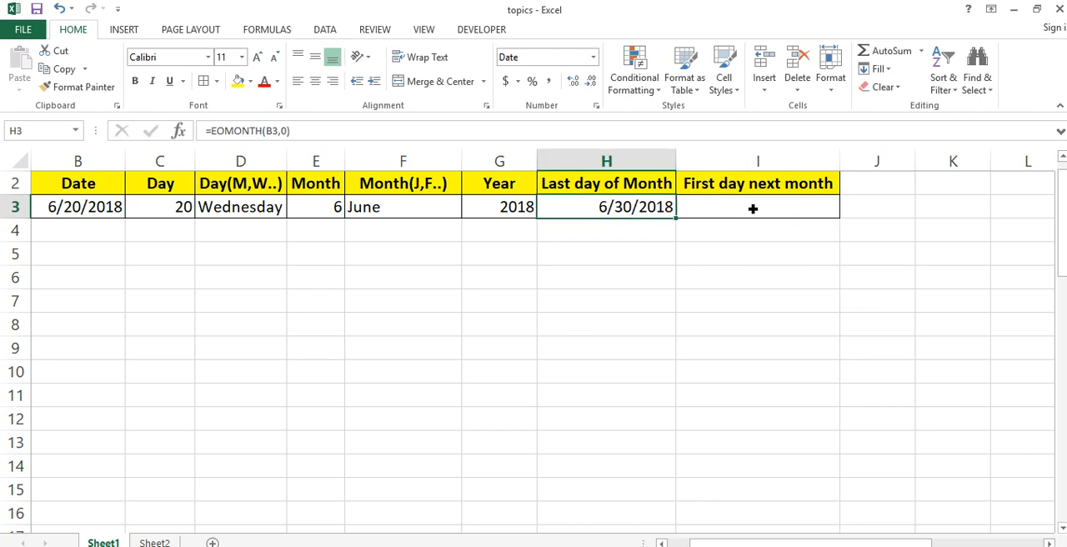
key(Right)
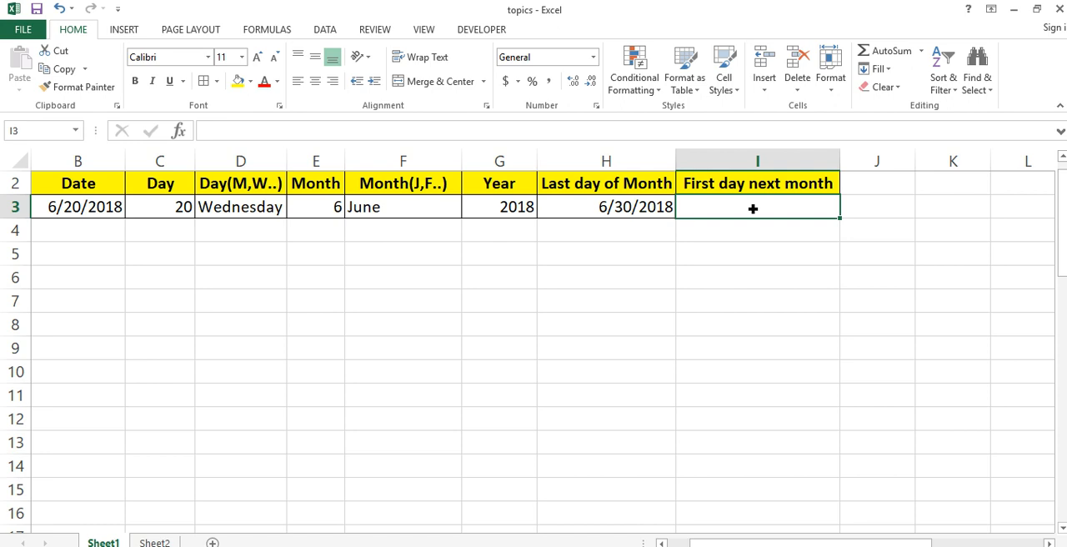
text(=)
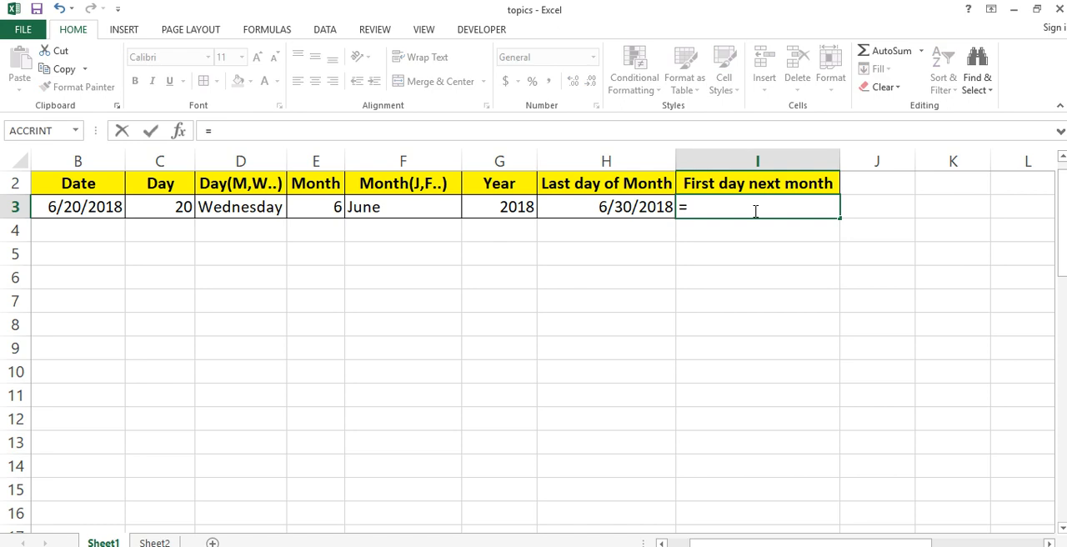
key(Escape)
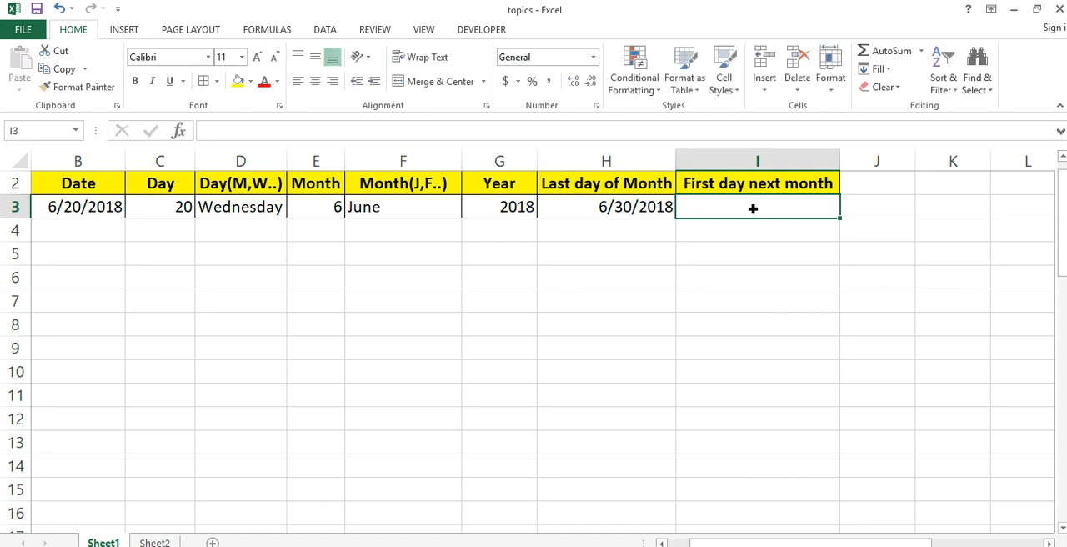
- Begin a DATE formula in I3 under First day next month, with YEAR(B3) as its year argument
key(ctrl+Down)
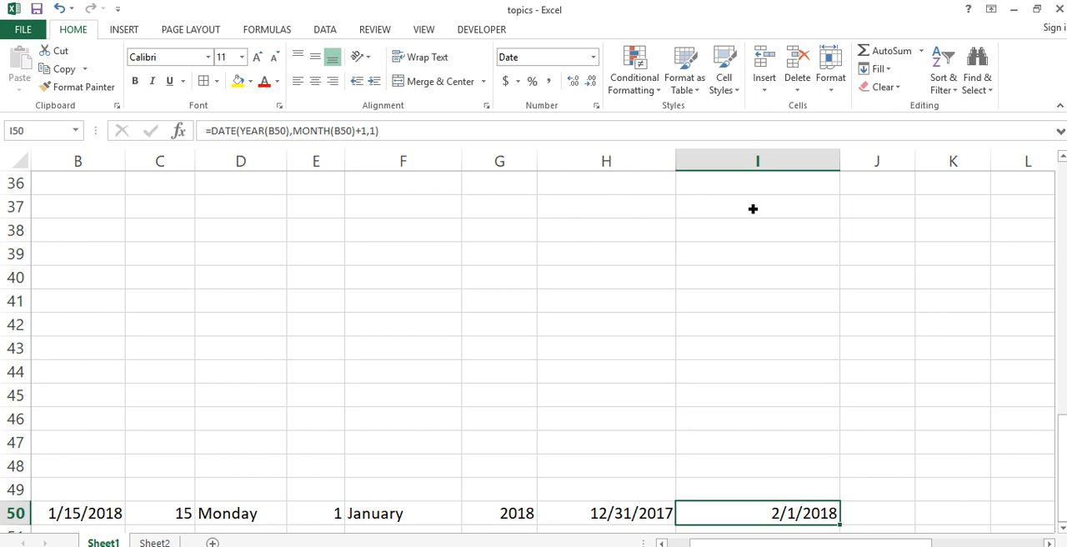
key(ctrl+Up)
key(Down)
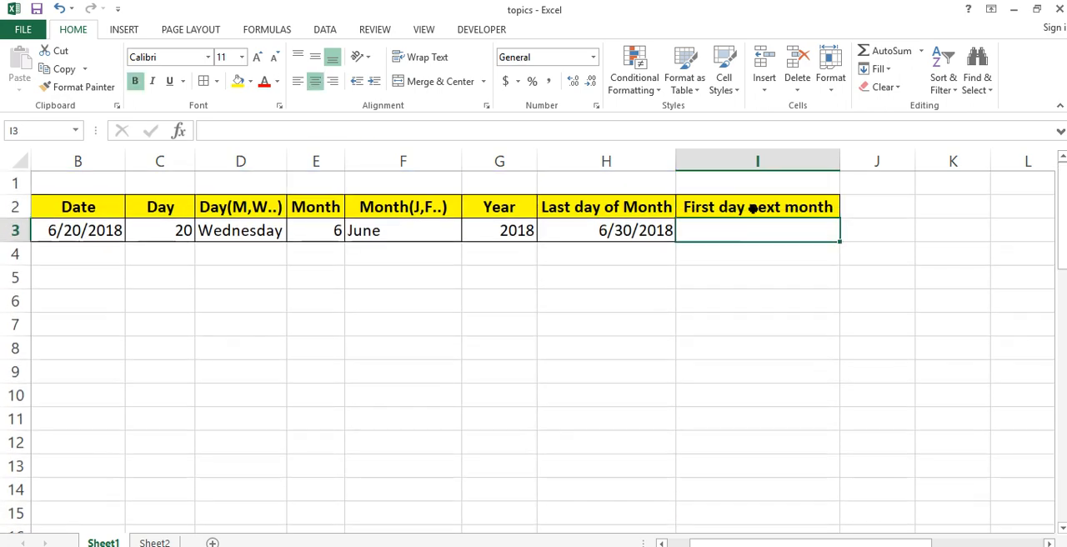
text(=date)
key(Tab)
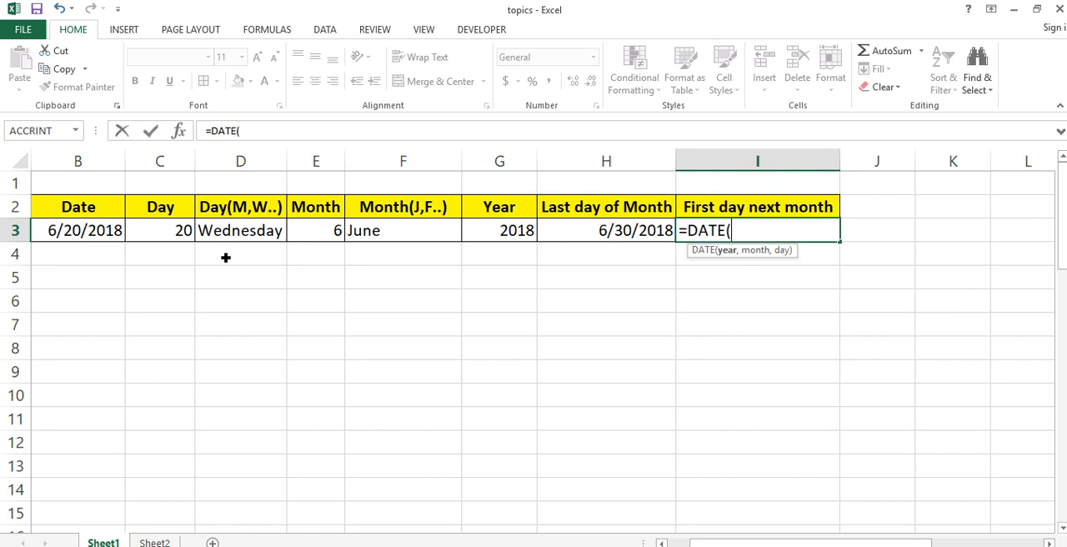
text(year)
key(Tab)
click(104, 236)
text(),)
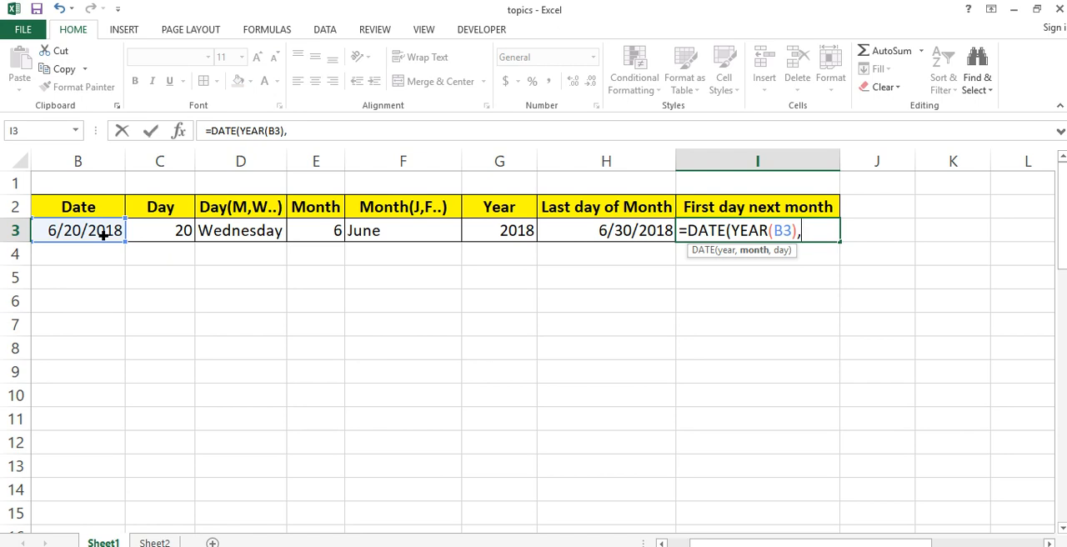
- Complete the formula in I3 with MONTH(B3) as the month and 1 as the day, giving =DATE(YEAR(B3),MONTH(B3),1)
text(mon)
key(Tab)
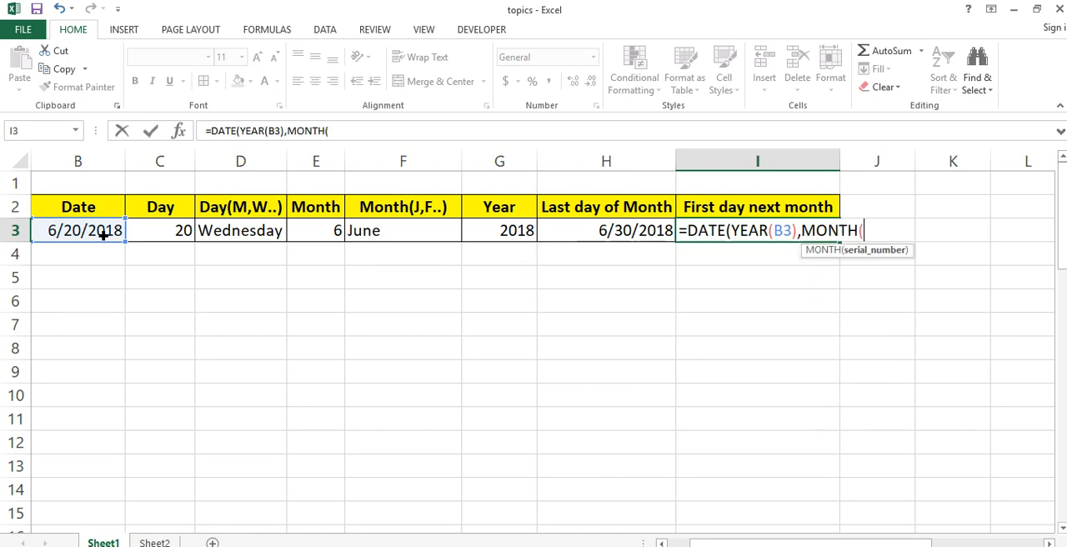
click(83, 237)
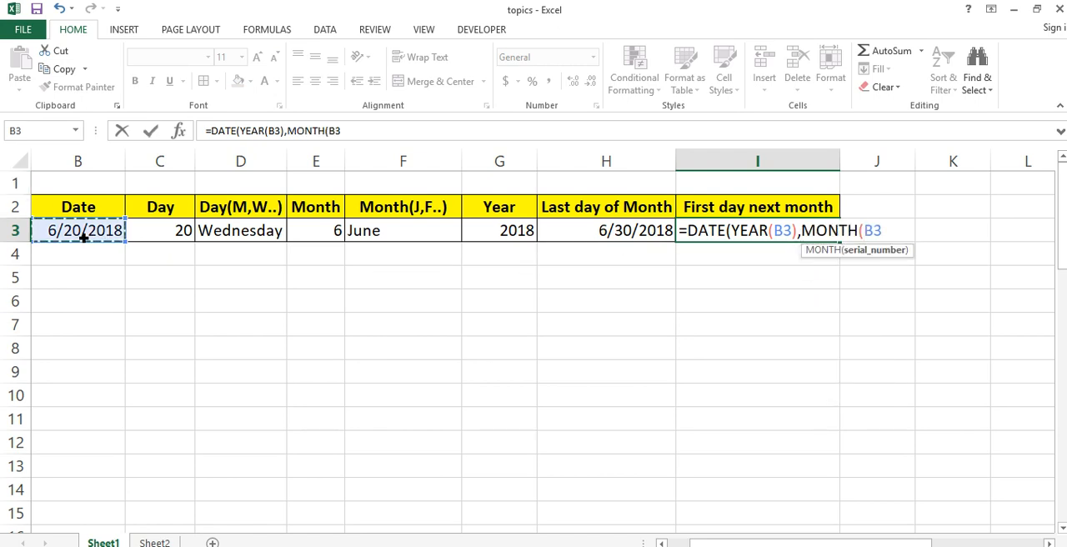
text(),)
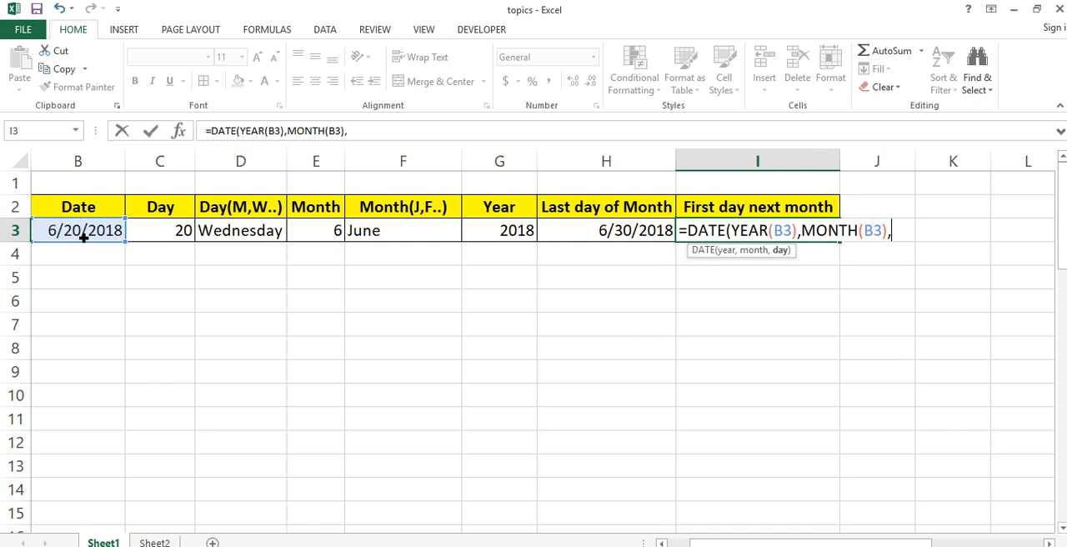
text(1))
key(Return)
key(Up)
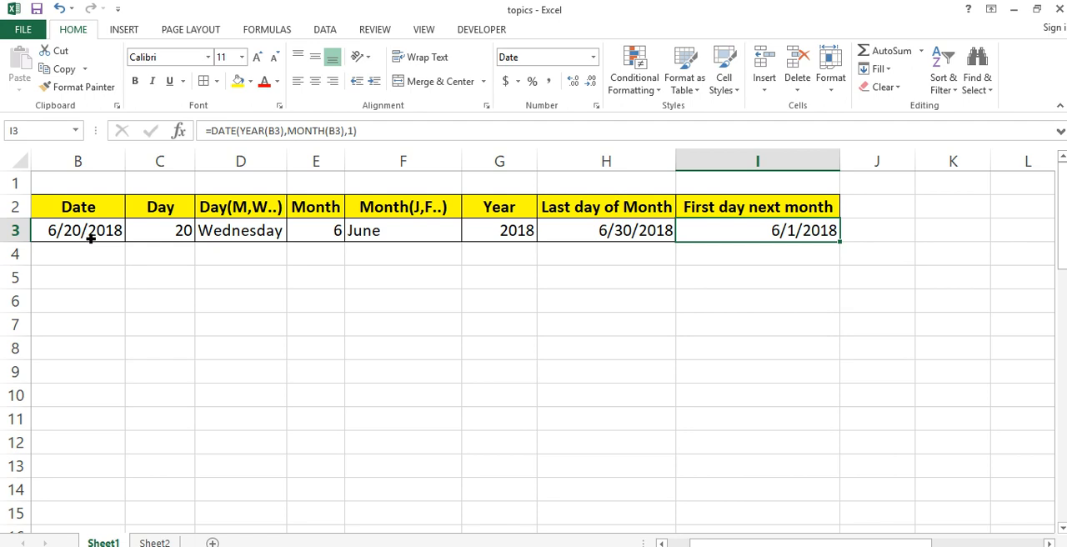
- Edit the formula in I3 to add one month, making it =DATE(YEAR(B3),MONTH(B3)+1,1)
click(90, 237)
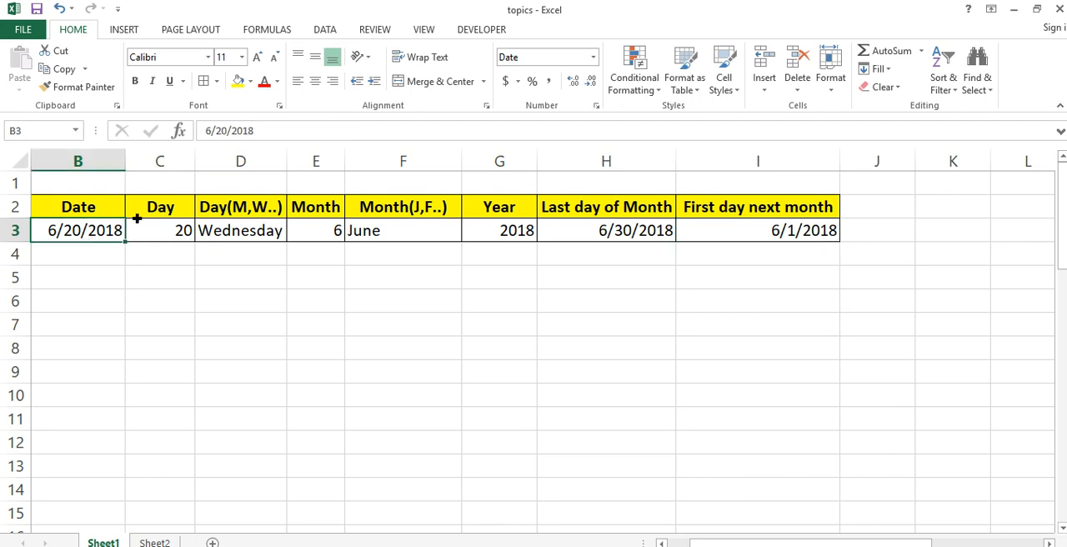
click(702, 236)
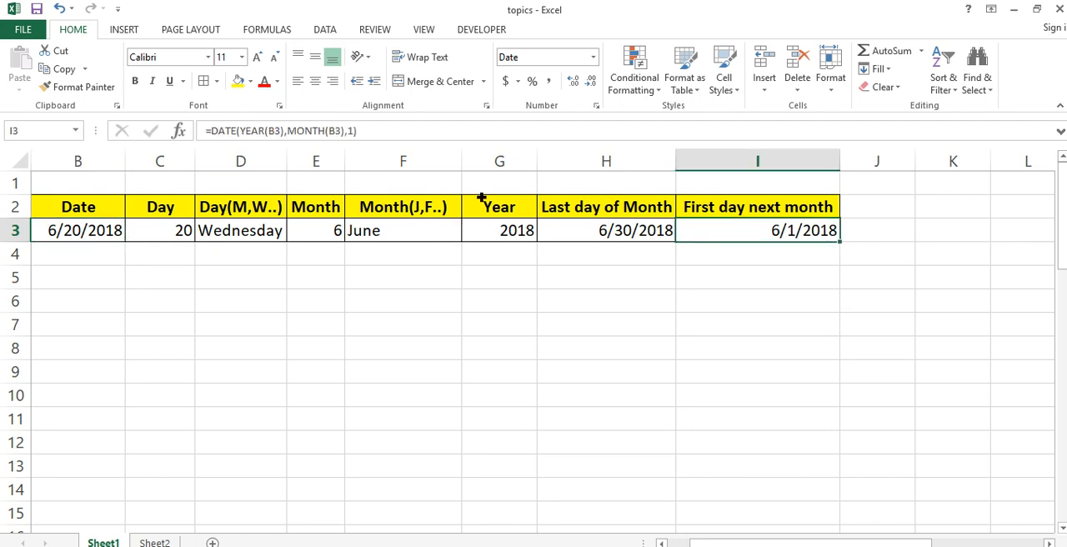
key(F2)
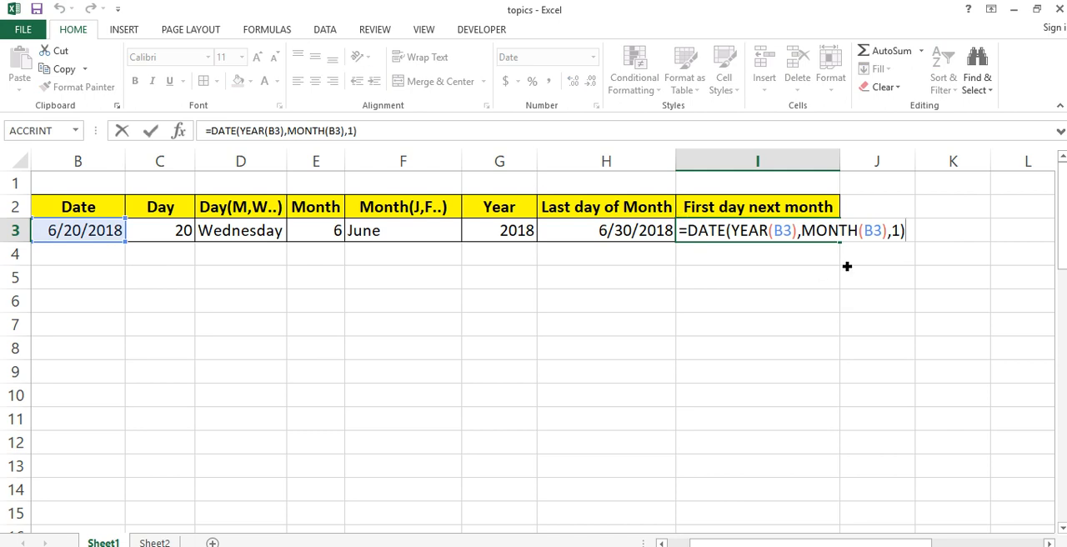
click(890, 235)
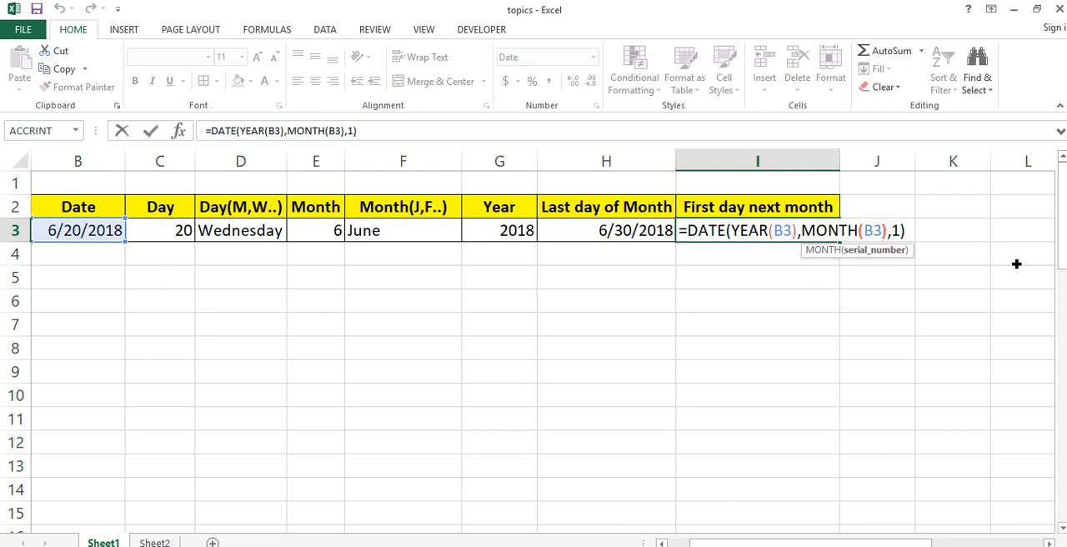
key(Right)
text(+1)
key(Return)
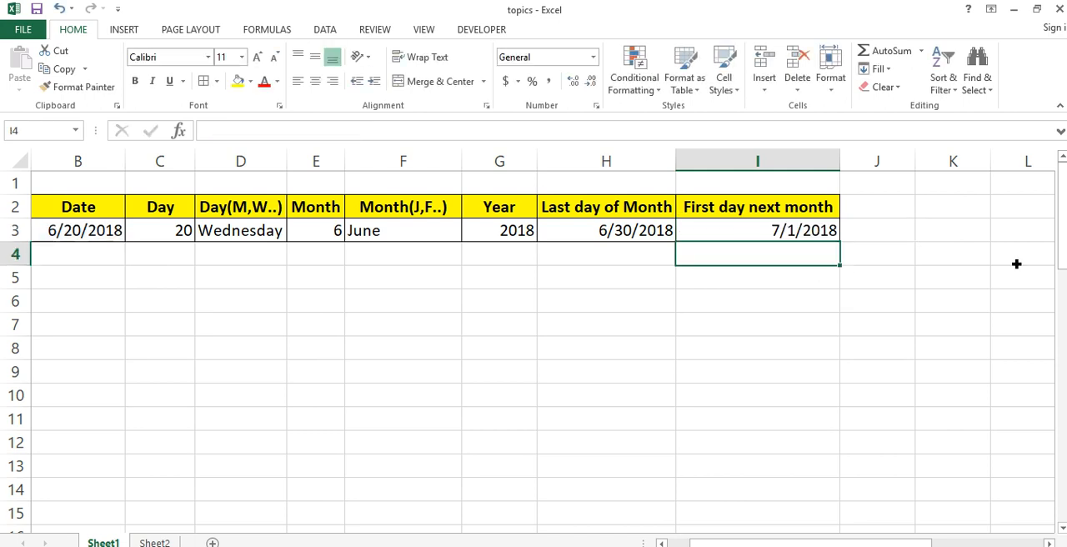
key(Up)
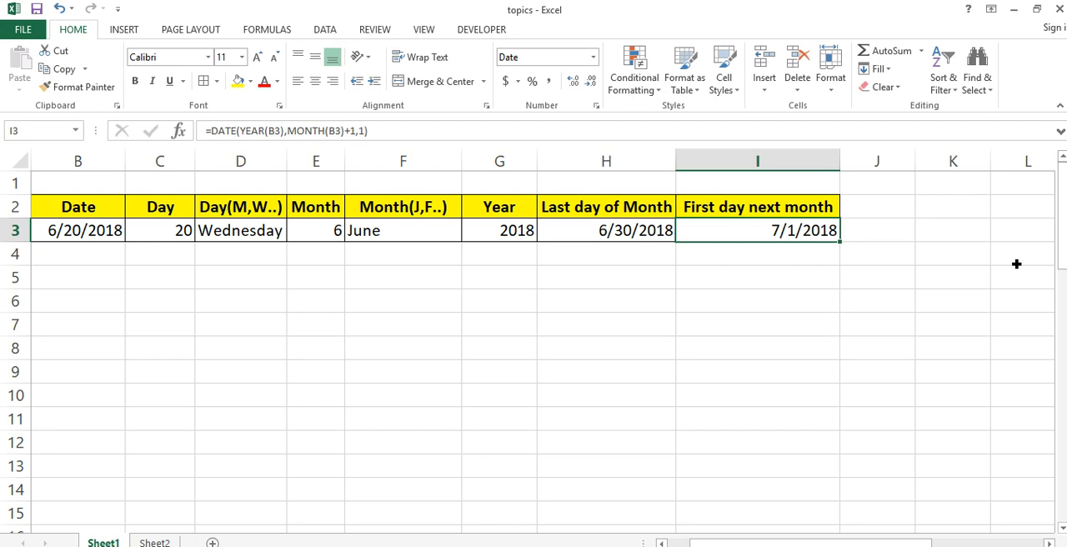
key(Down)
key(Down)
key(Left)
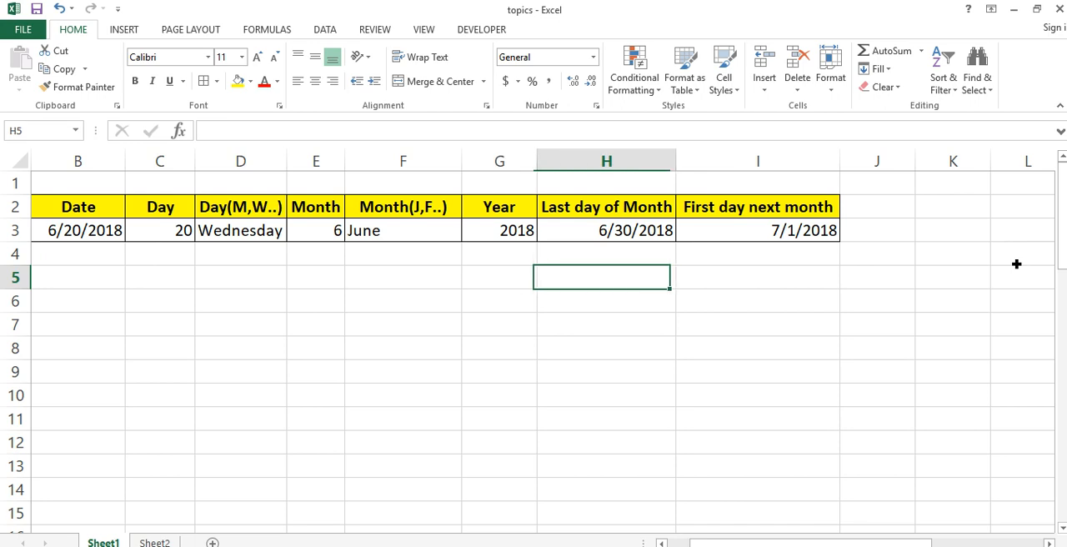
text(=date)
key(Tab)
text(year)
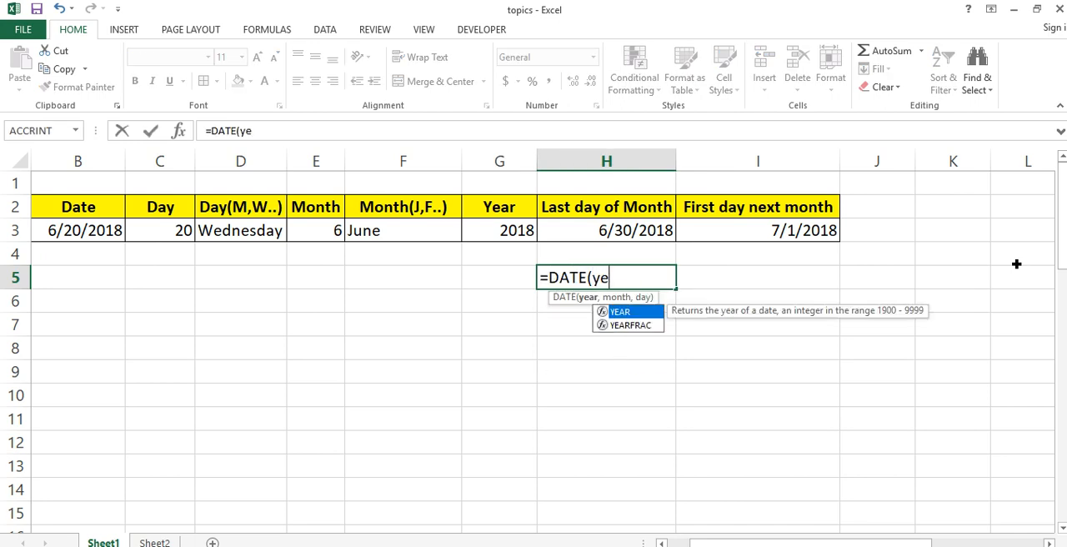
key(Tab)
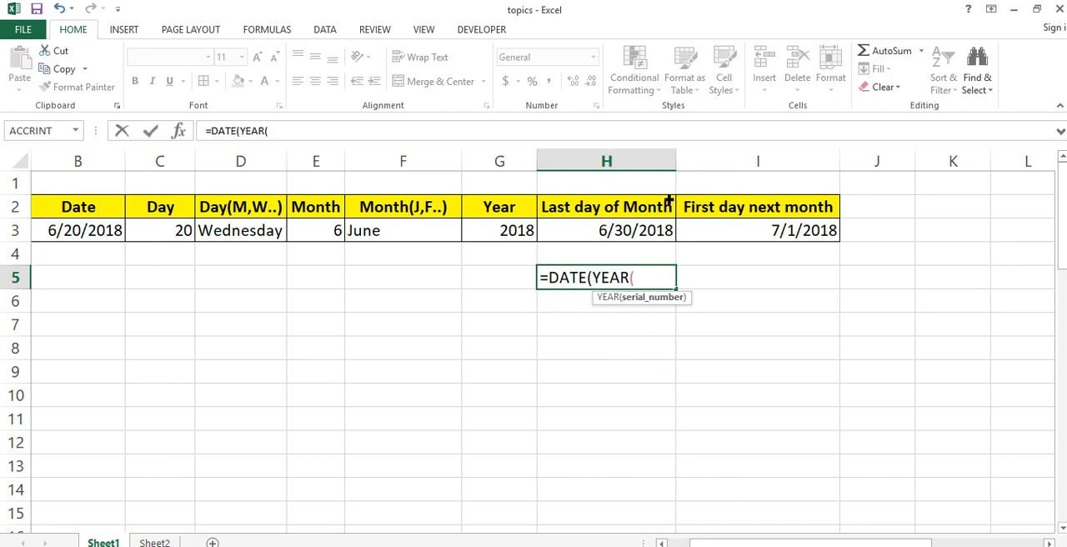
click(118, 243)
text(),)
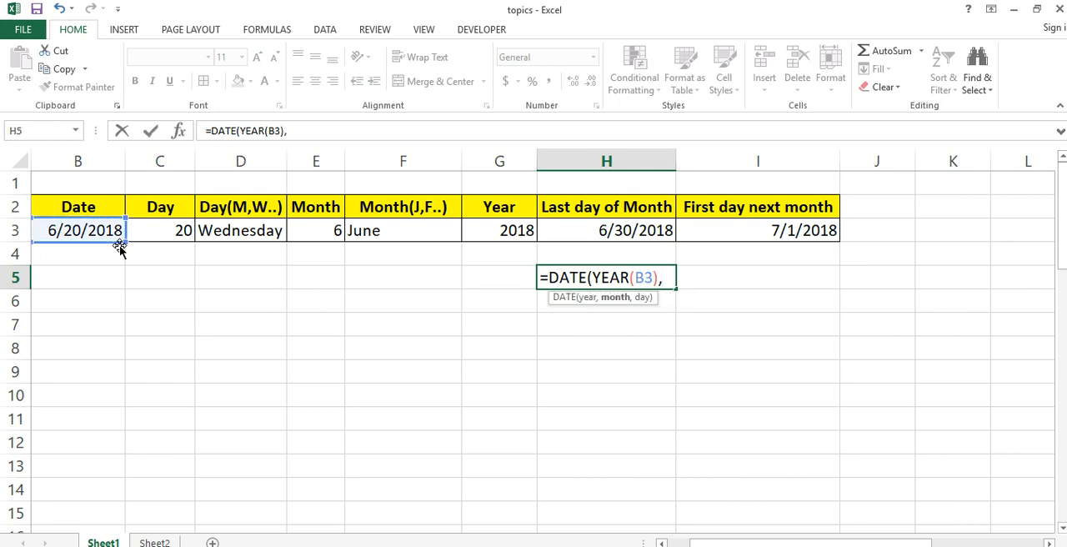
text(mont)
key(Tab)
click(78, 237)
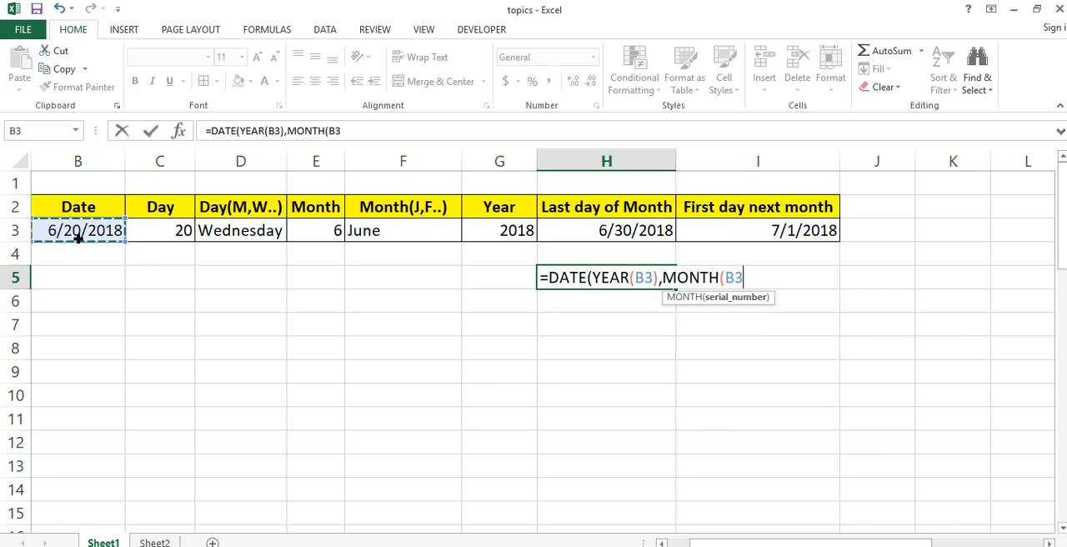
text())
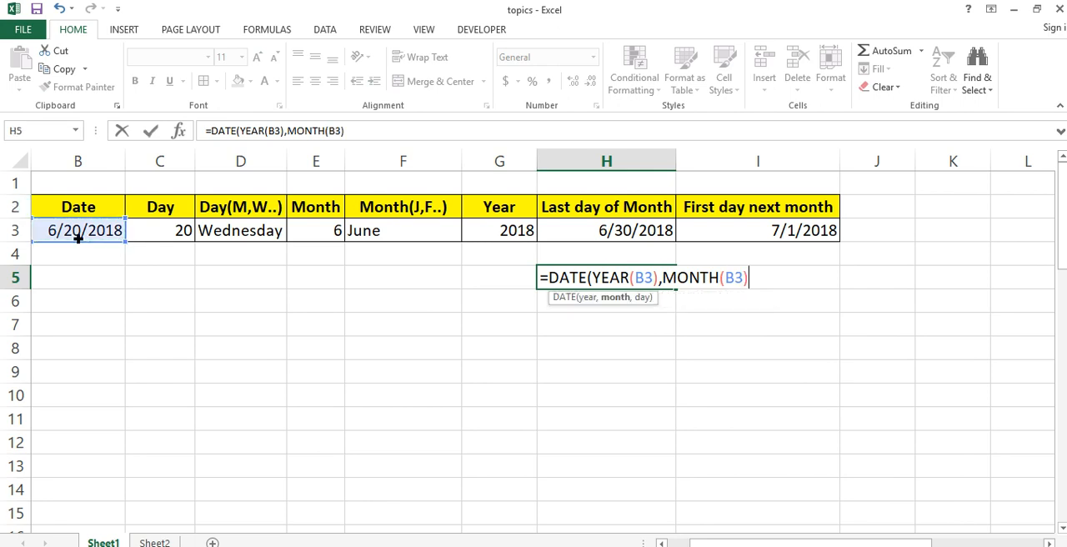
text(,dat)
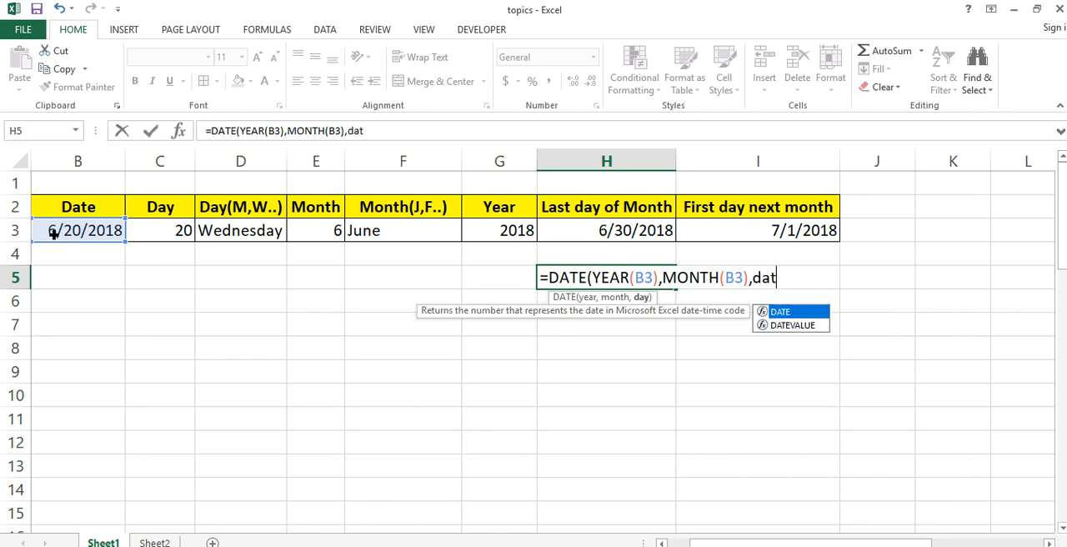
key(BackSpace)
key(BackSpace)
key(BackSpace)
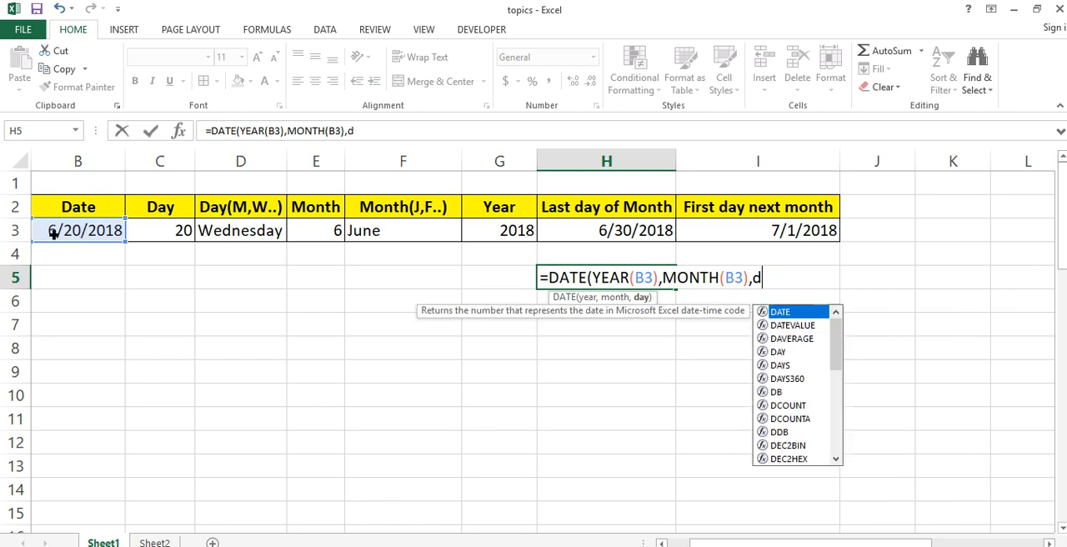
text(eo)
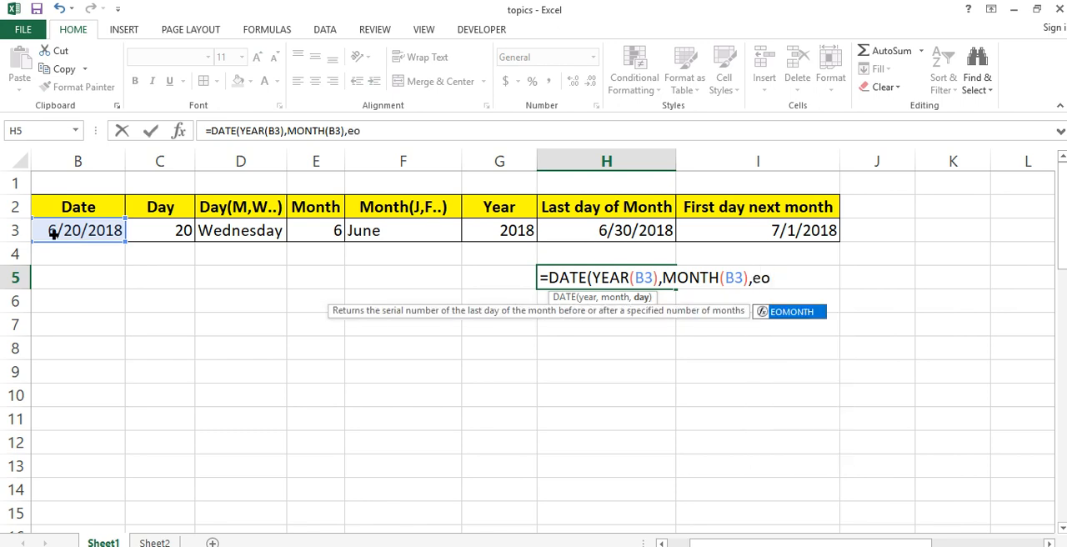
key(Tab)
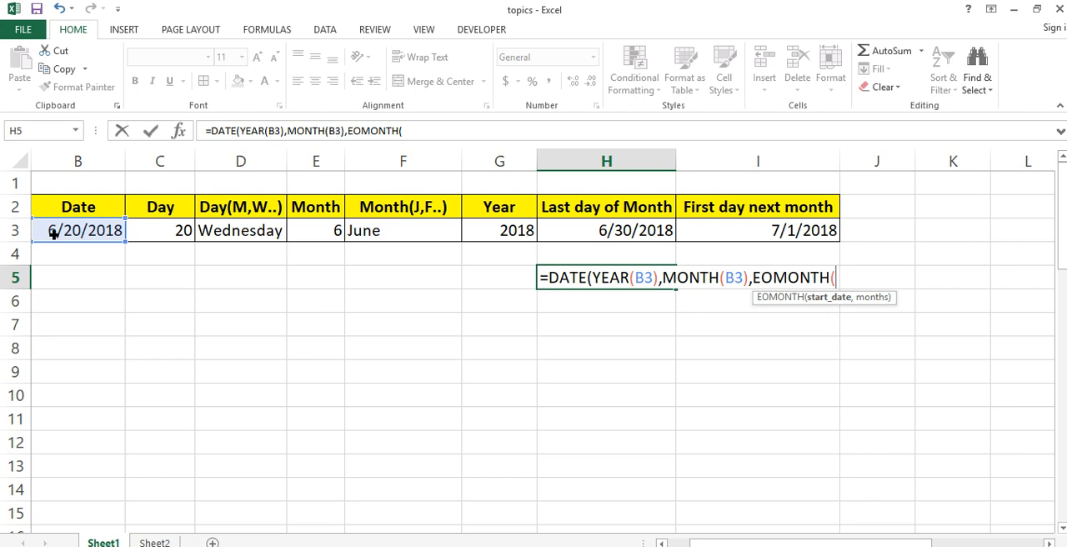
key(Escape)
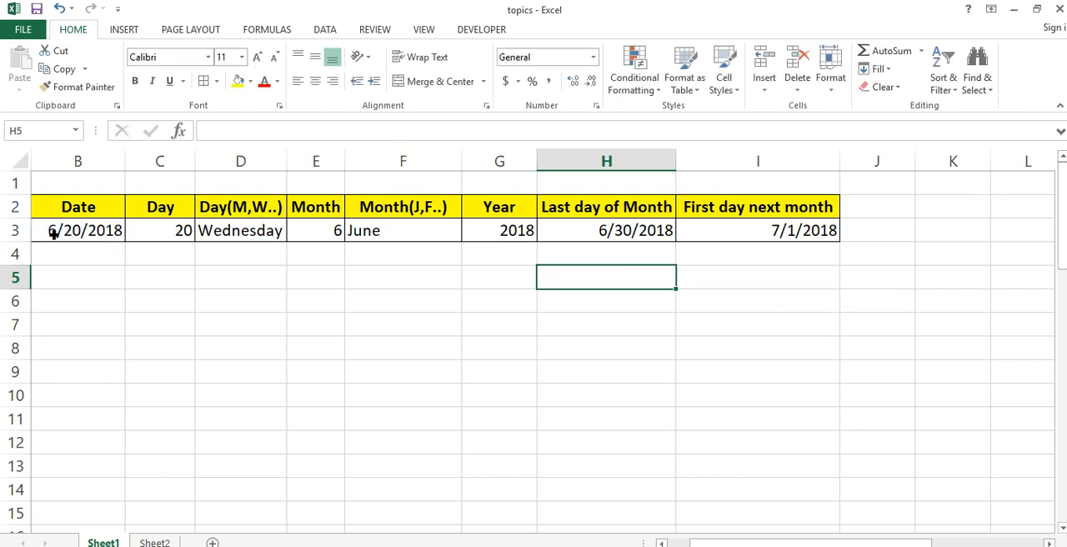
key(Up)
key(Up)
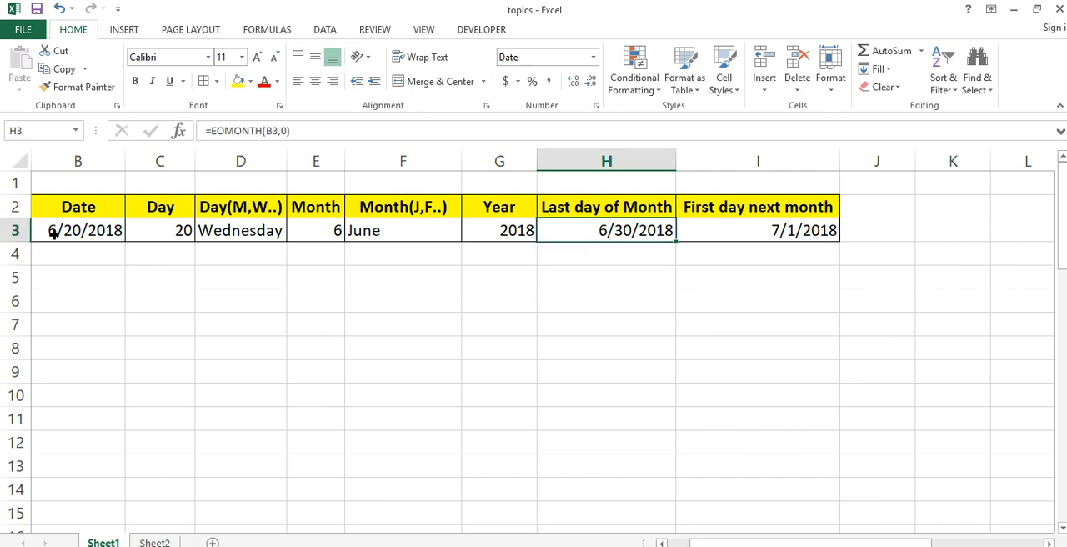